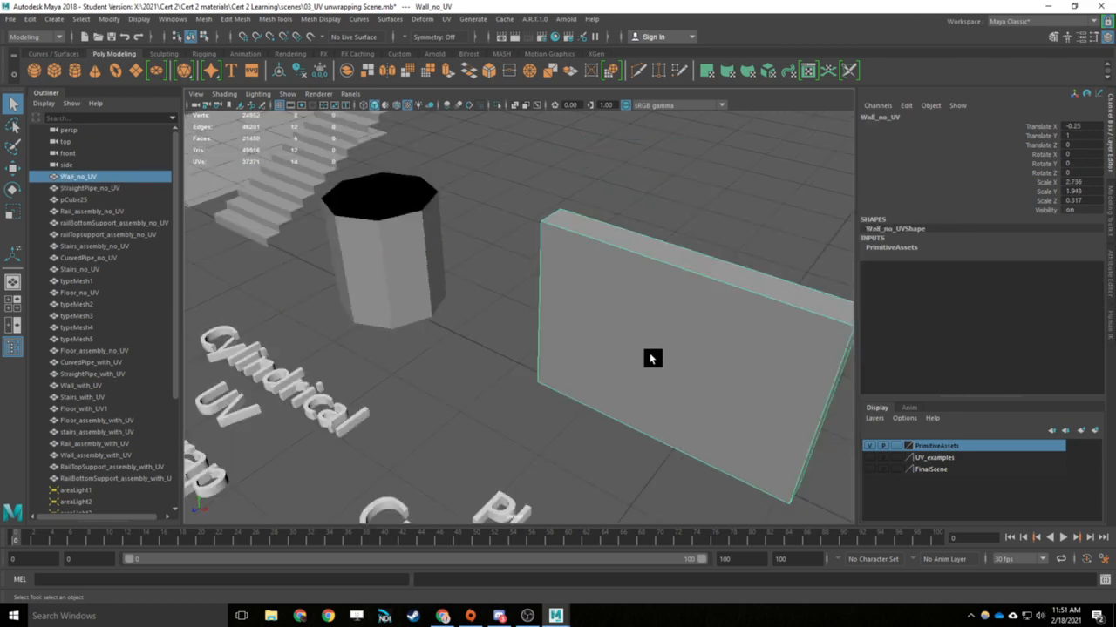
- Find the sphere among the primitive assets and assign the existing BrokenTiles_mat material to it
click(720, 381)
key(f)
click(631, 369)
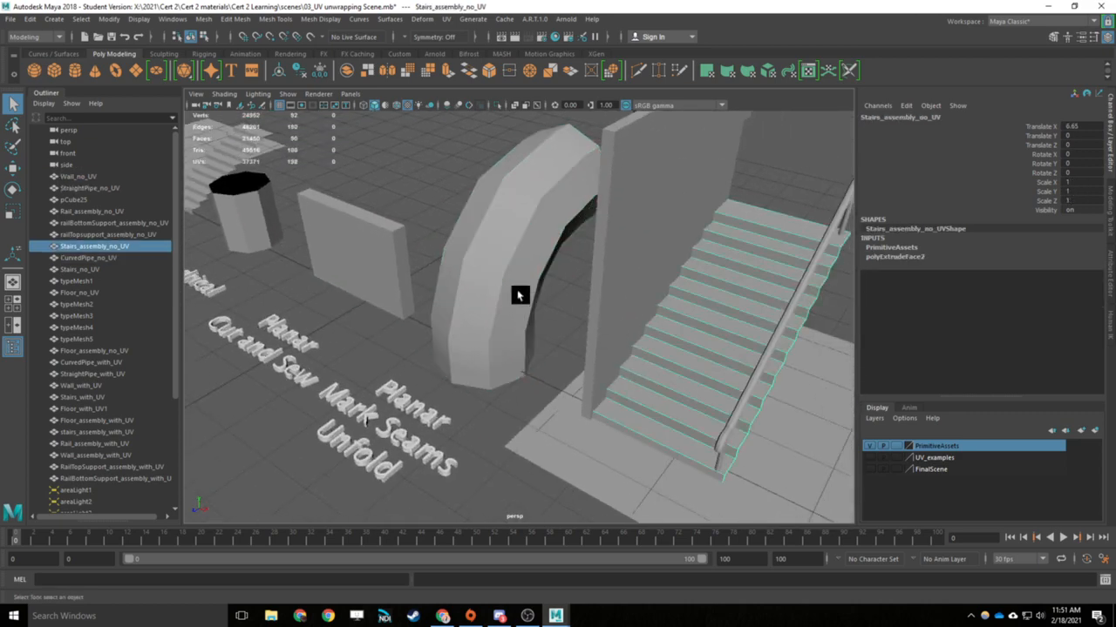
alt+middle_drag(516, 292, 635, 396)
scroll(636, 389, down, 3)
click(742, 248)
key(f)
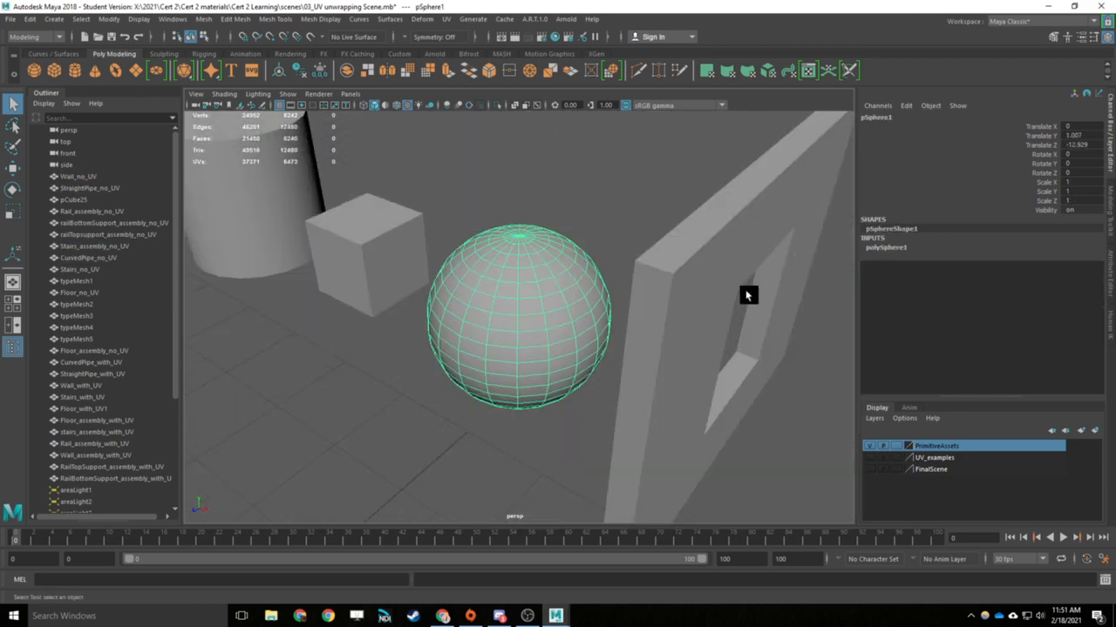
alt+drag(747, 294, 593, 354)
right_drag(551, 295, 551, 340)
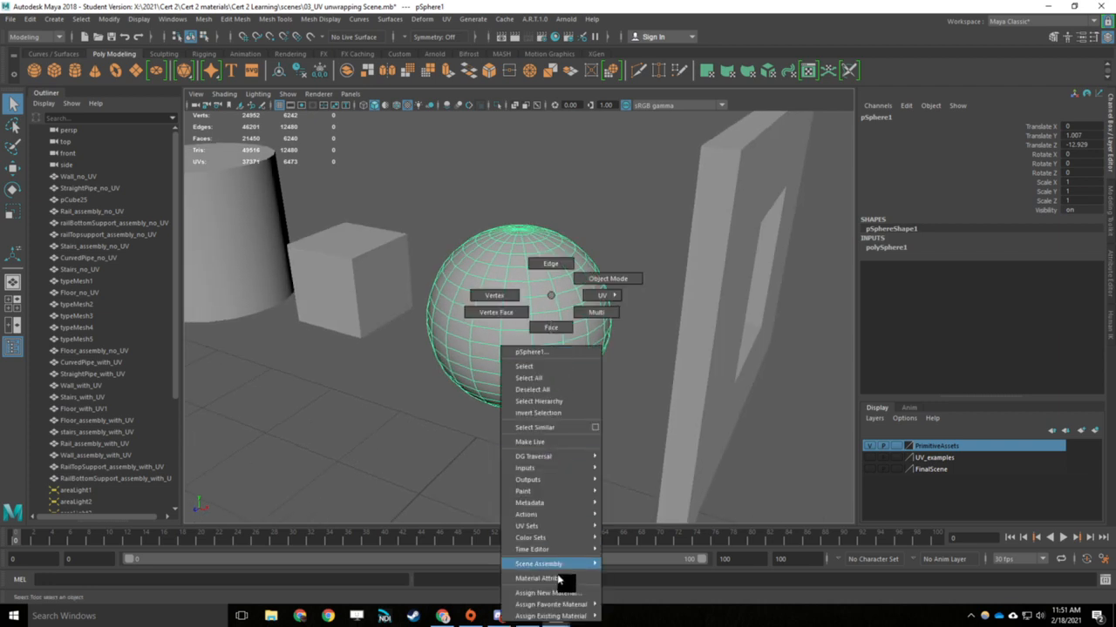
mouse_move(551, 616)
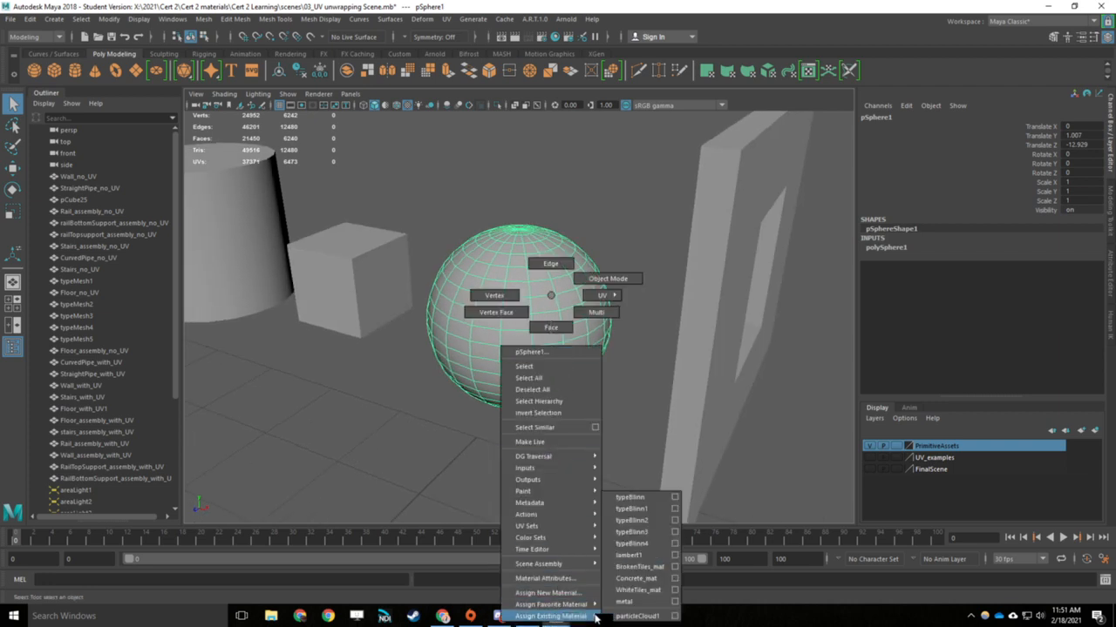
click(646, 568)
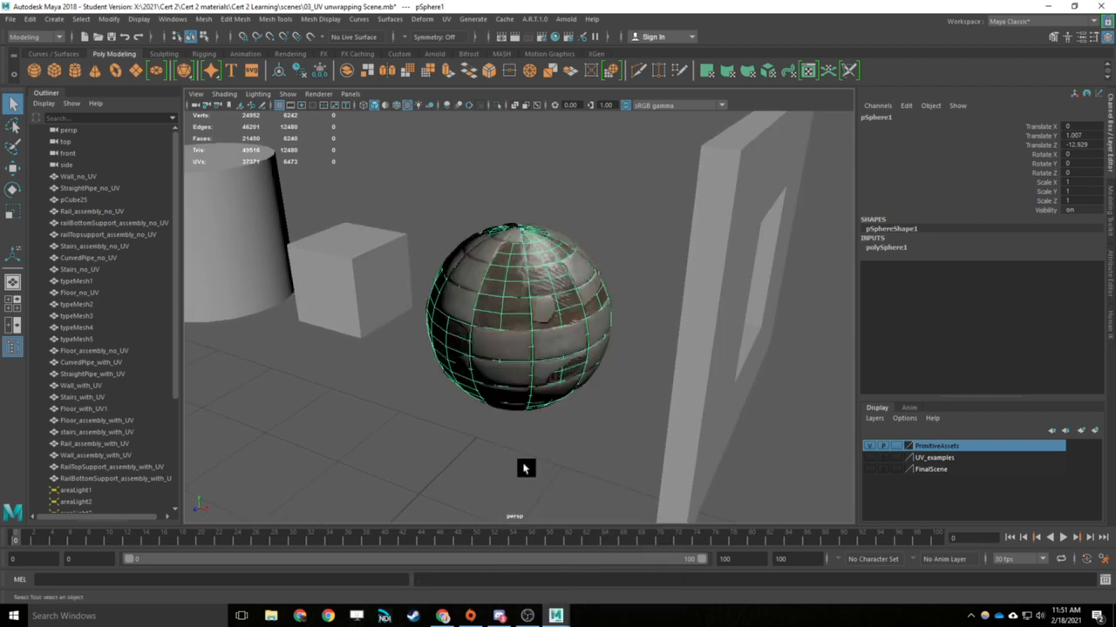
- Examine the sphere's UV shell over the tile texture in the UV Editor, and minimise the editor
click(567, 446)
alt+drag(605, 426, 571, 371)
click(568, 361)
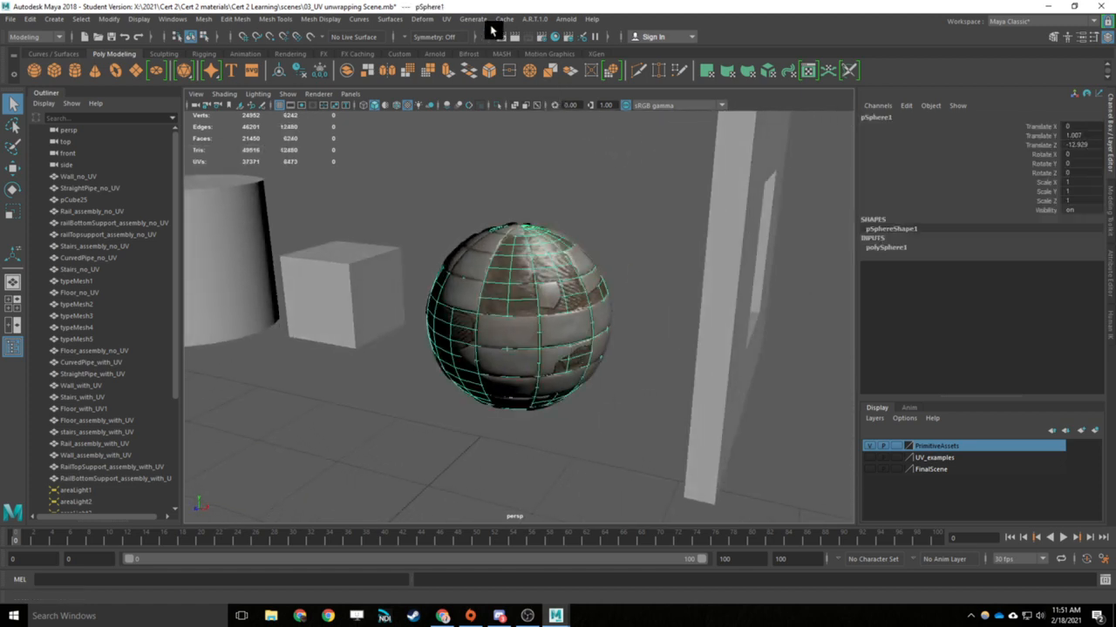
click(448, 20)
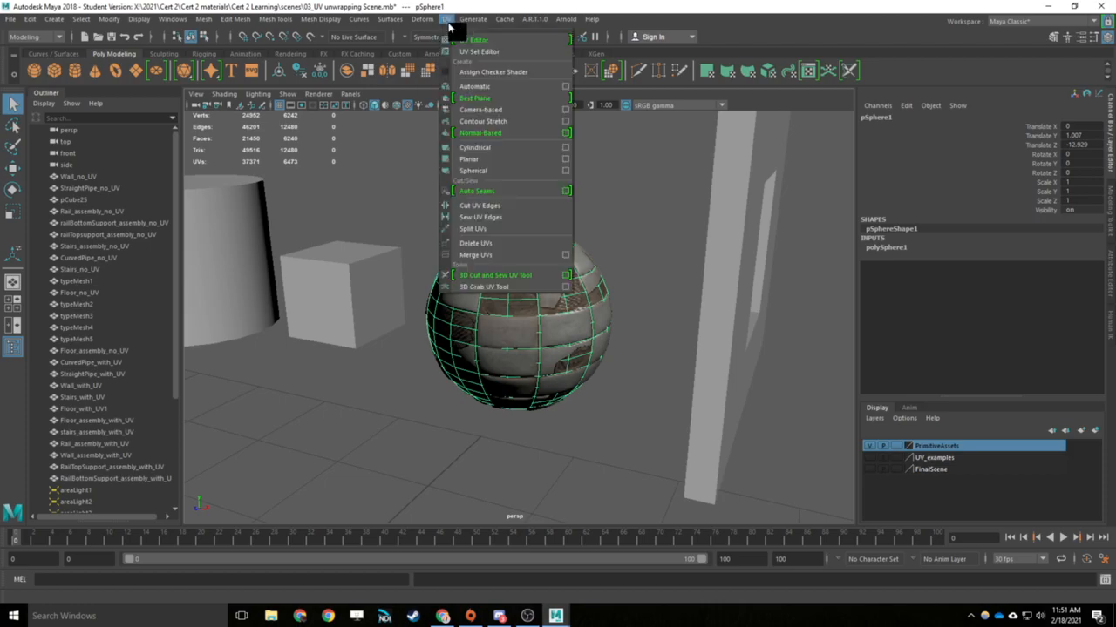
click(464, 37)
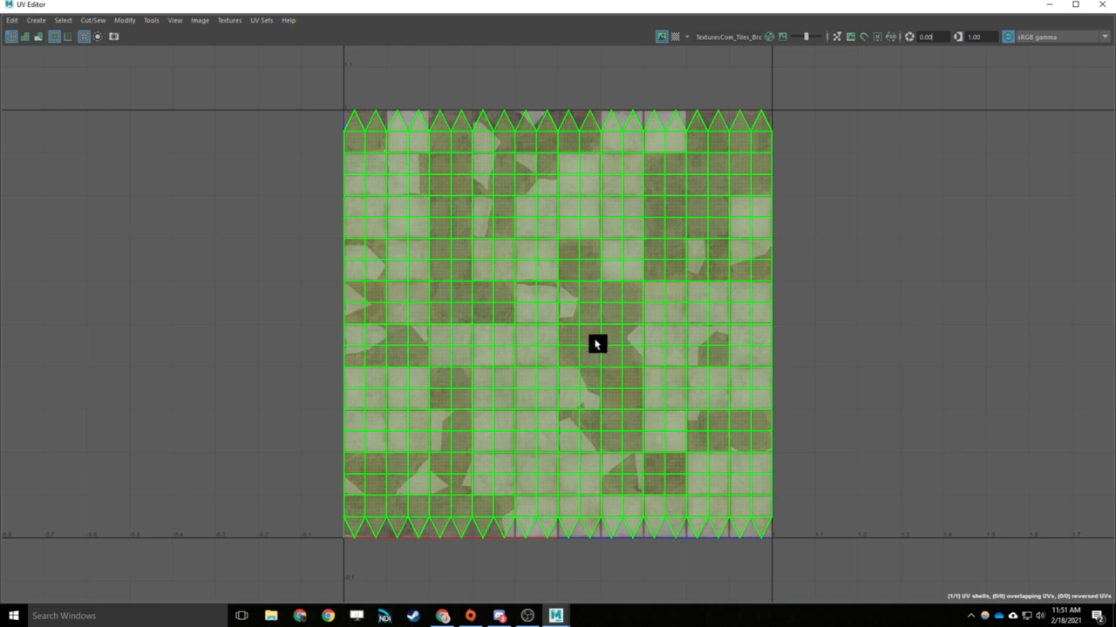
click(853, 235)
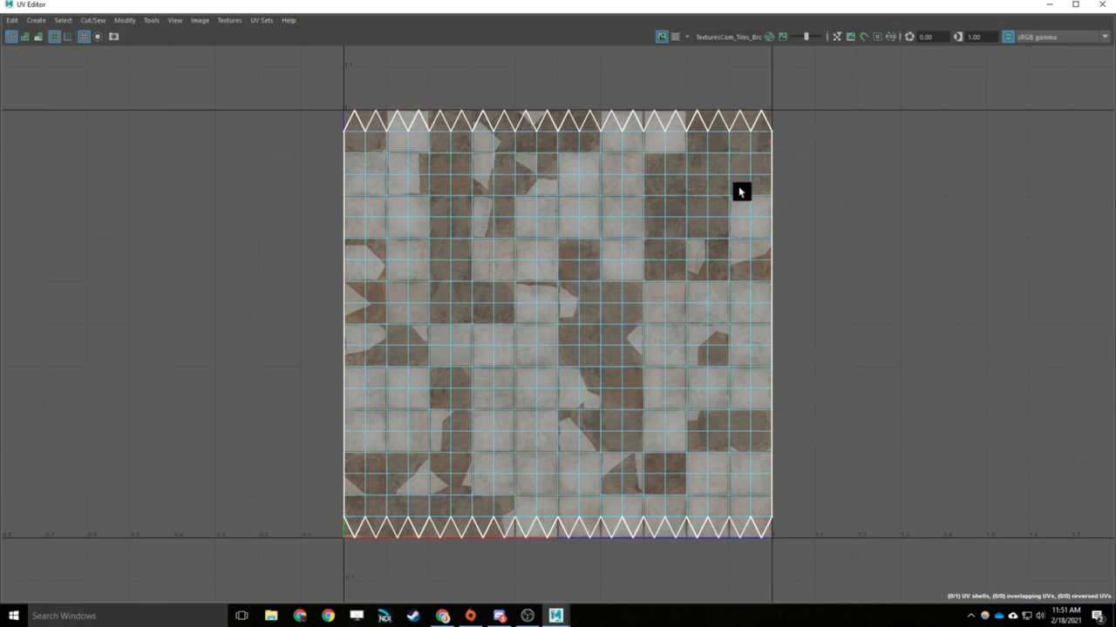
click(715, 214)
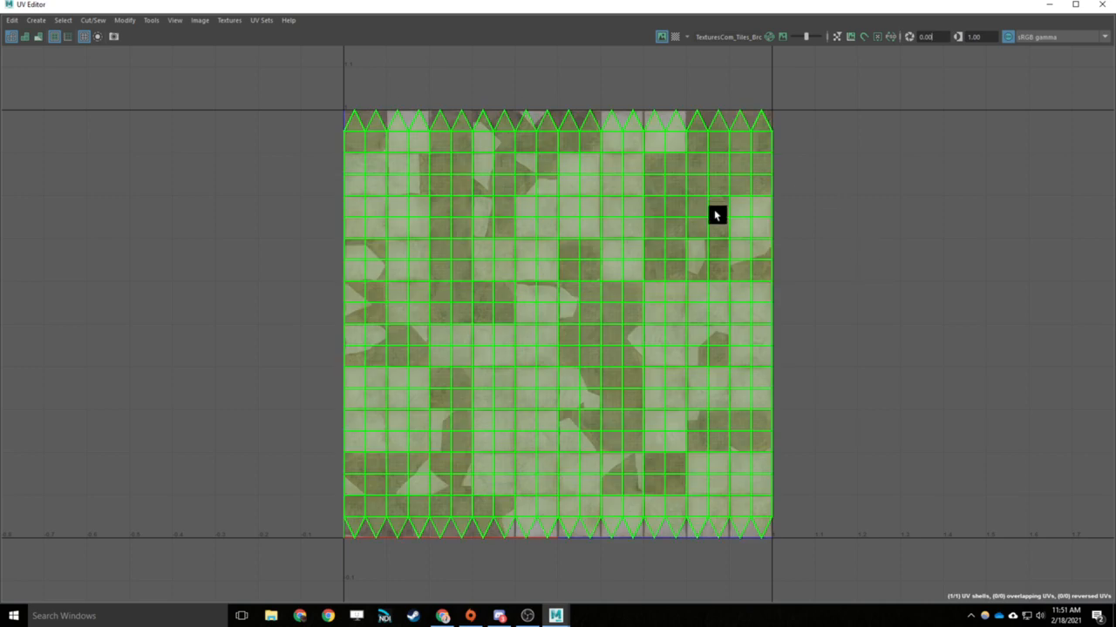
click(1049, 6)
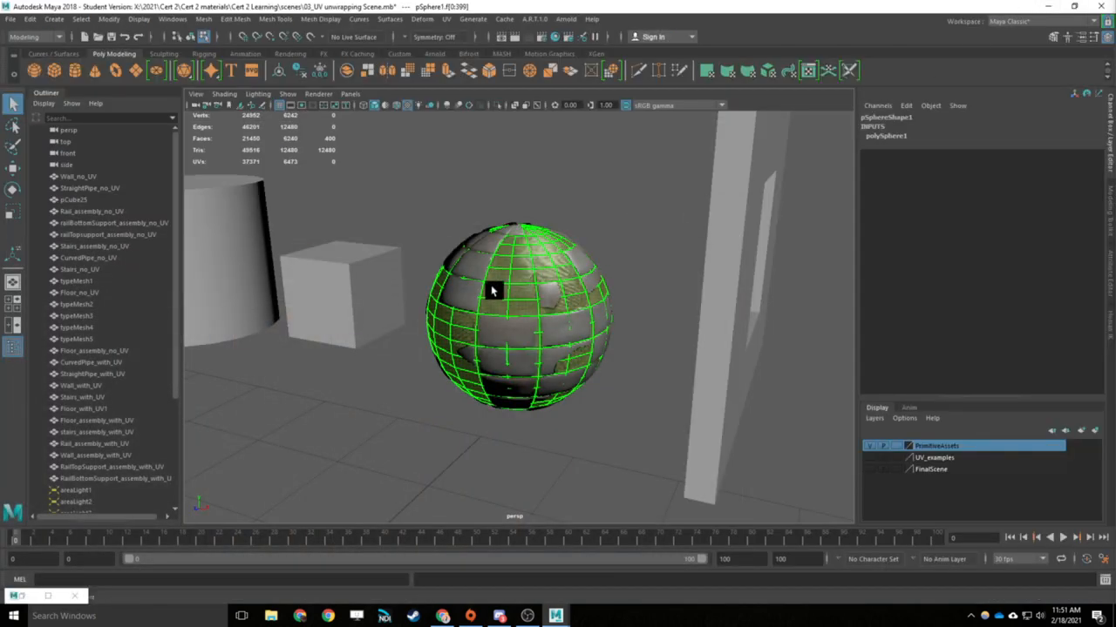
- Assign the existing BrokenTiles_mat material to the cube beside the sphere
alt+middle_drag(495, 289, 720, 288)
click(566, 293)
right_drag(565, 293, 634, 591)
click(555, 284)
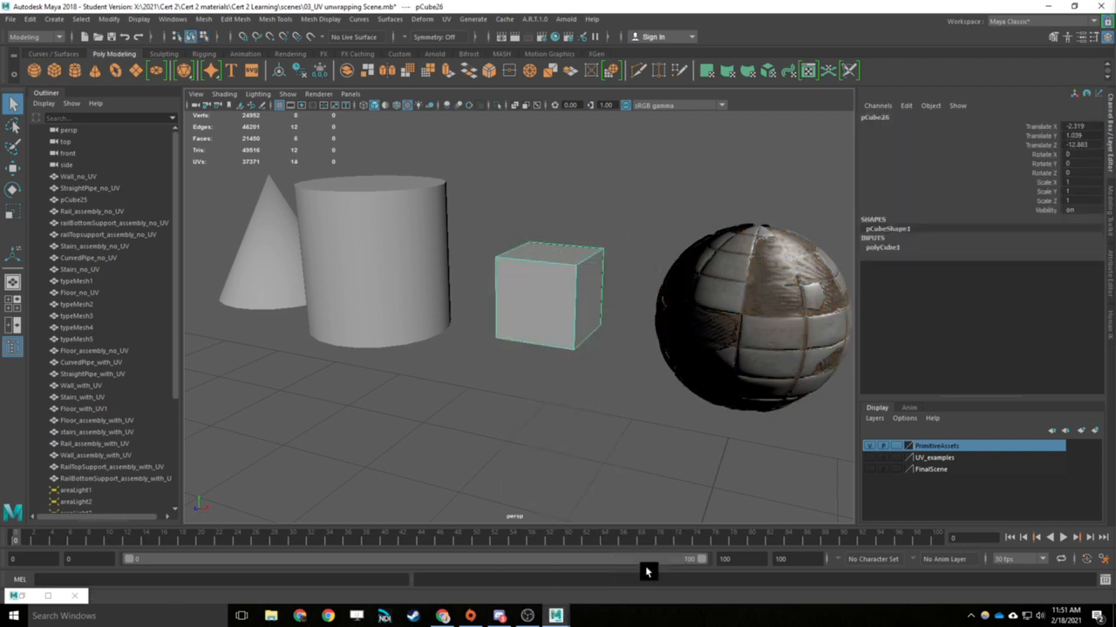
click(585, 376)
alt+middle_drag(624, 244, 584, 302)
alt+drag(585, 302, 691, 323)
scroll(690, 323, up, 5)
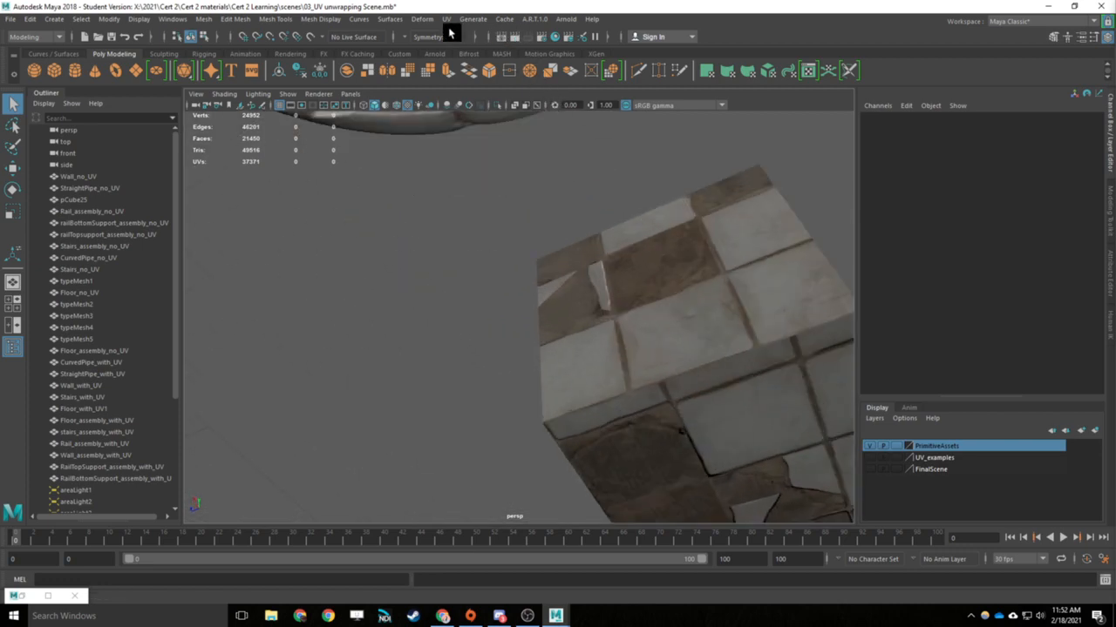
click(688, 287)
click(446, 19)
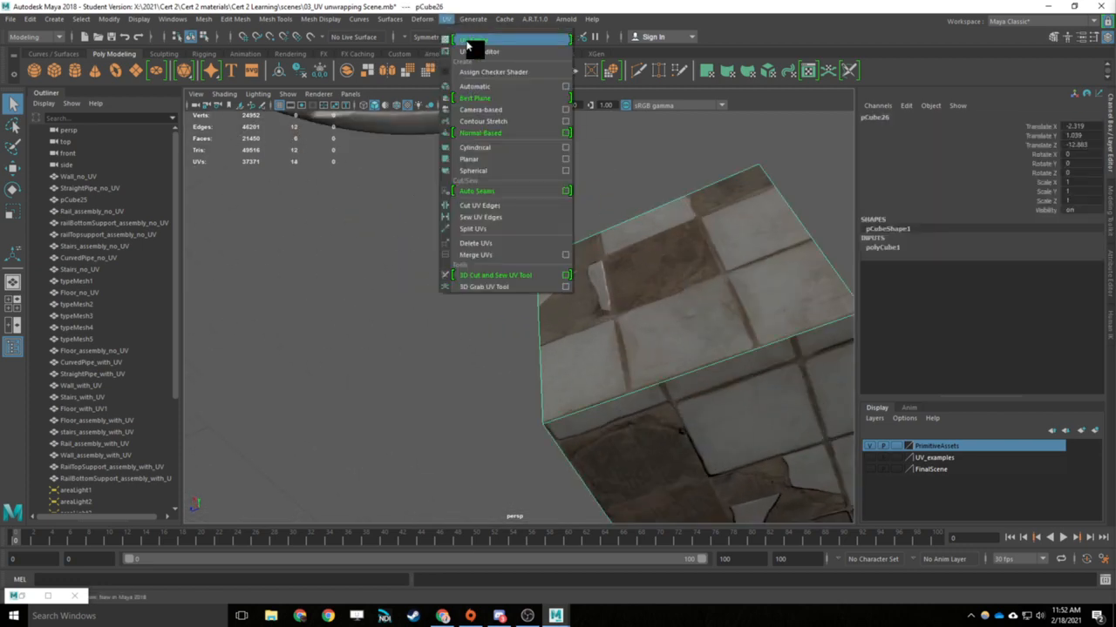
click(465, 43)
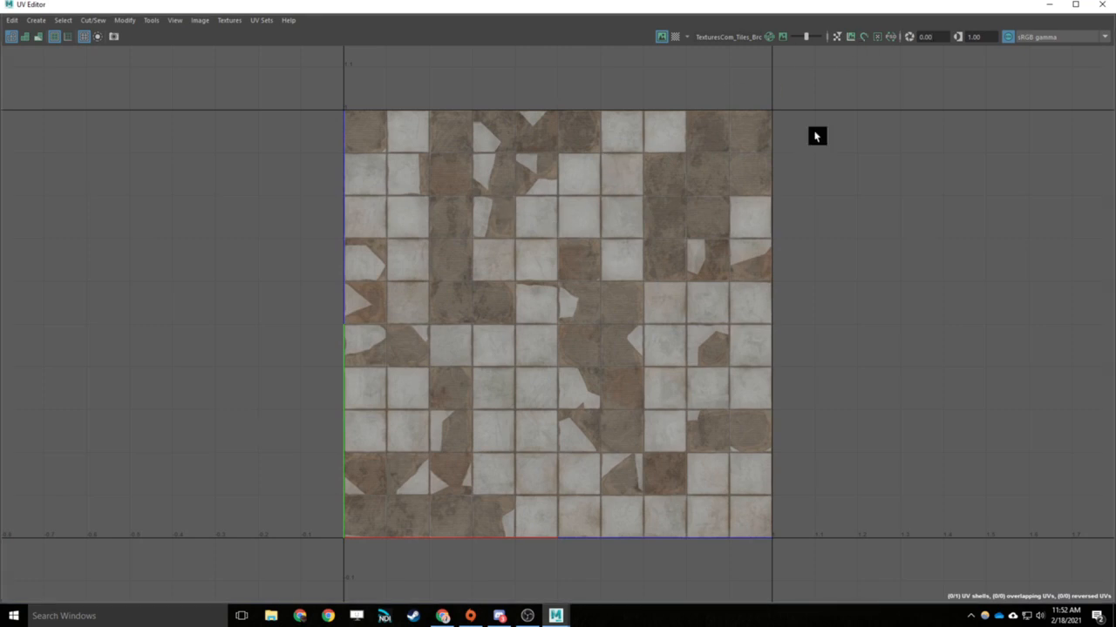
click(1098, 5)
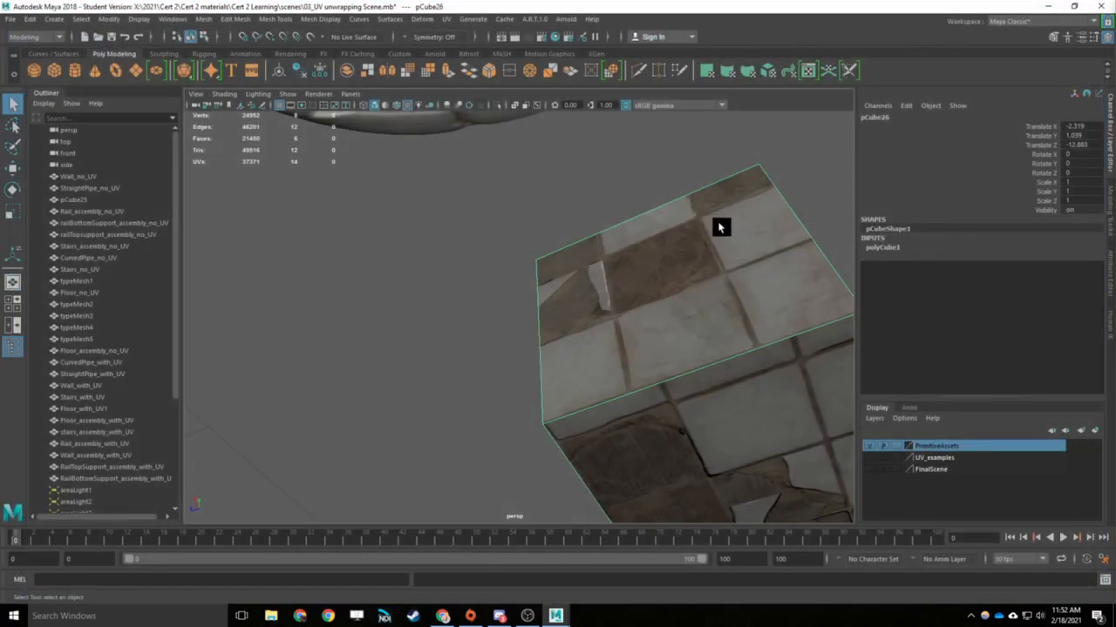
- Open the UV Editor for the cube and select its whole UV shell over the tile texture
right_drag(707, 272, 707, 306)
scroll(678, 307, down, 3)
drag(758, 219, 461, 476)
click(447, 18)
click(464, 32)
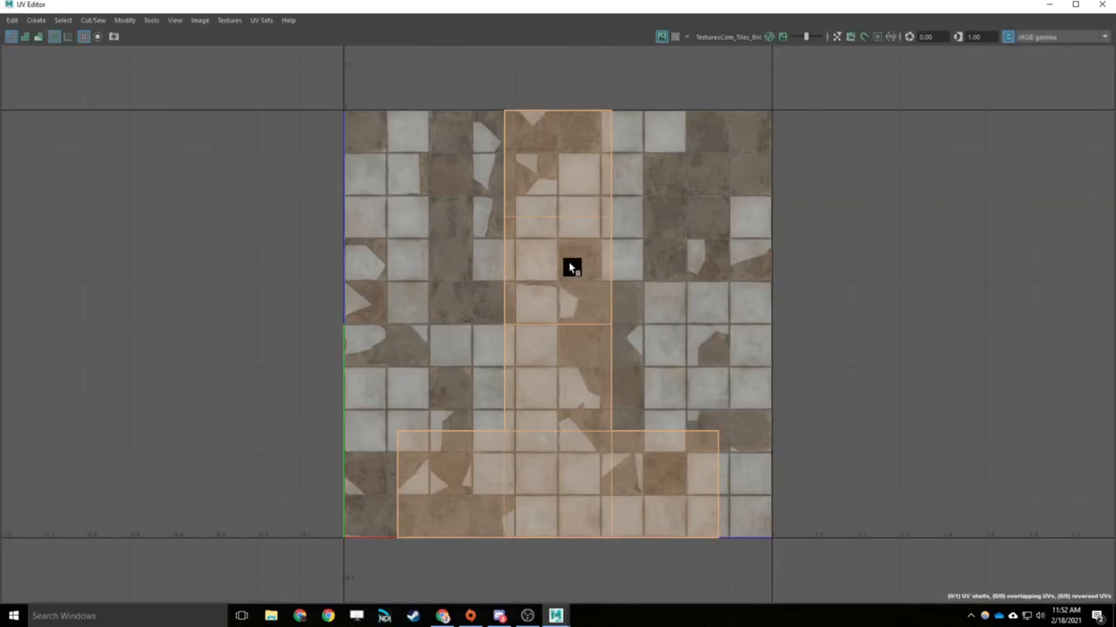
right_drag(568, 262, 555, 249)
click(563, 166)
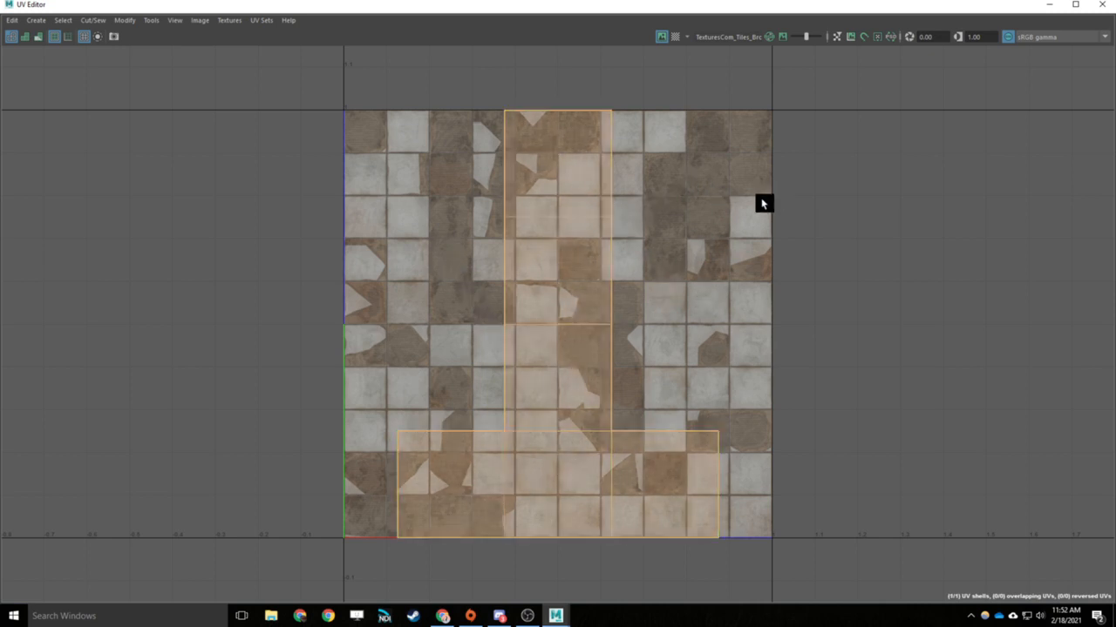
- Shrink the UV Editor so the cube stays in view, move the cube's UV shell slightly sideways, and close the editor
click(1077, 6)
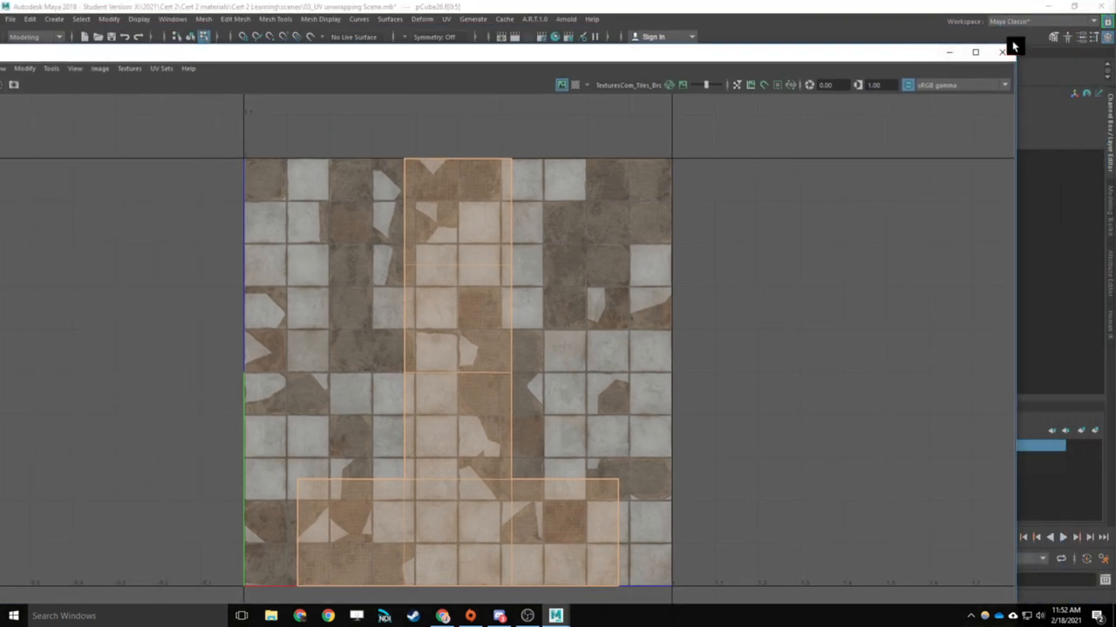
drag(1015, 45, 535, 126)
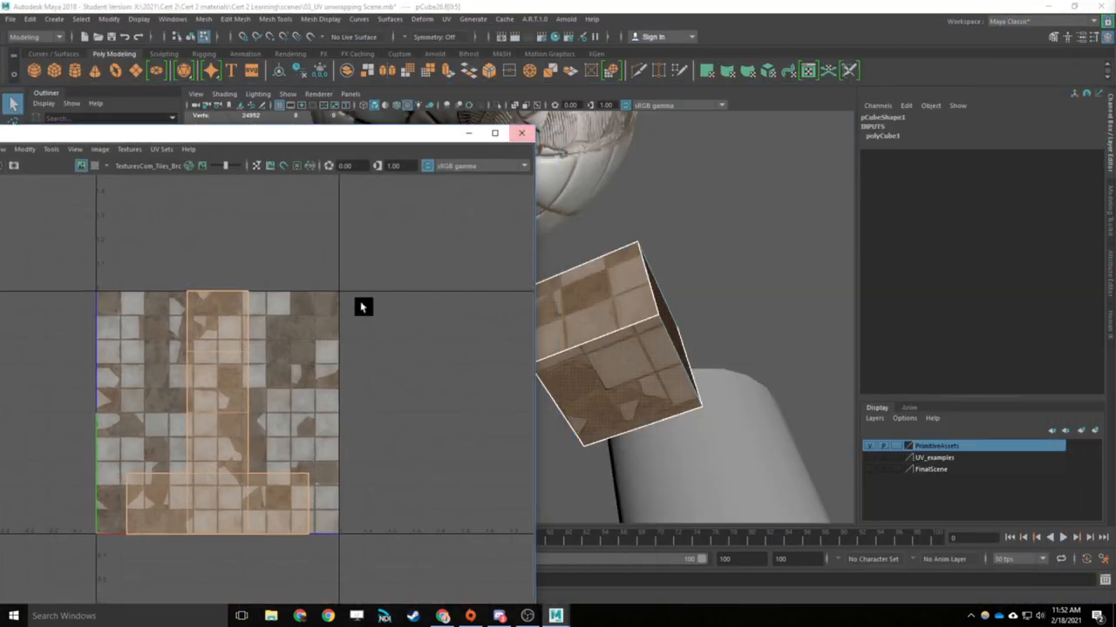
key(w)
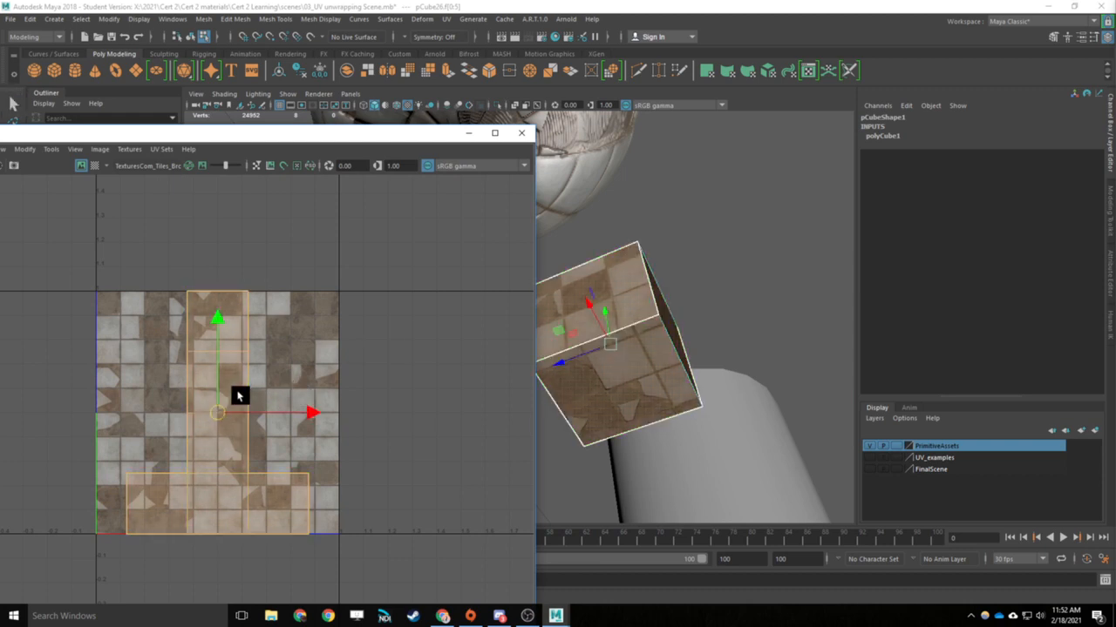
mouse_move(219, 414)
mouse_down()
mouse_move(249, 403)
mouse_move(253, 420)
mouse_move(252, 409)
mouse_move(228, 419)
mouse_up()
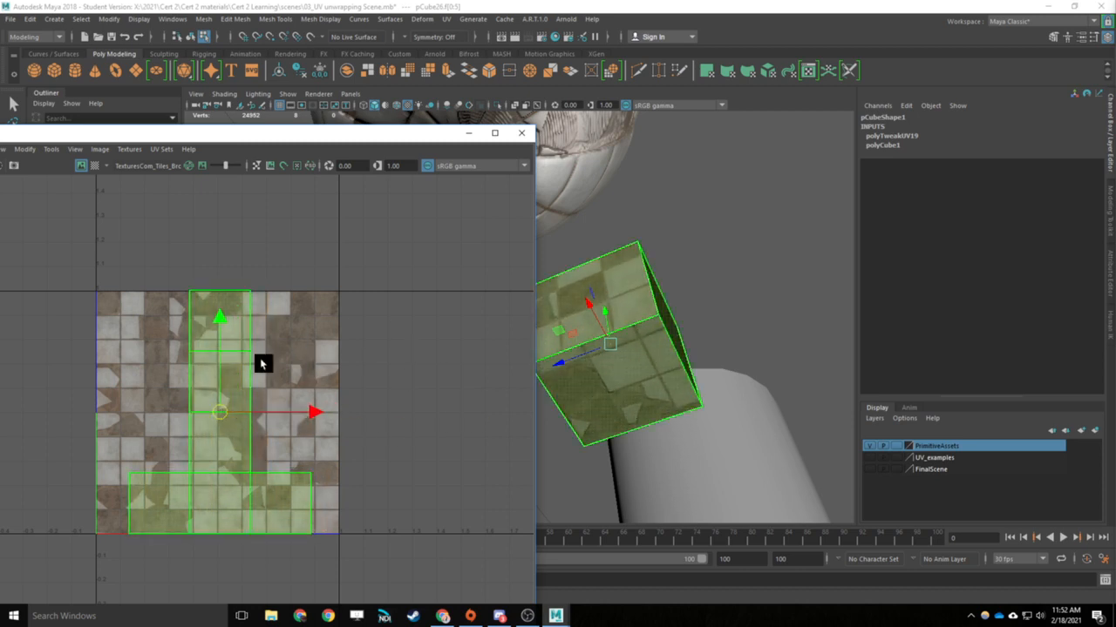
alt+middle_drag(341, 375, 413, 355)
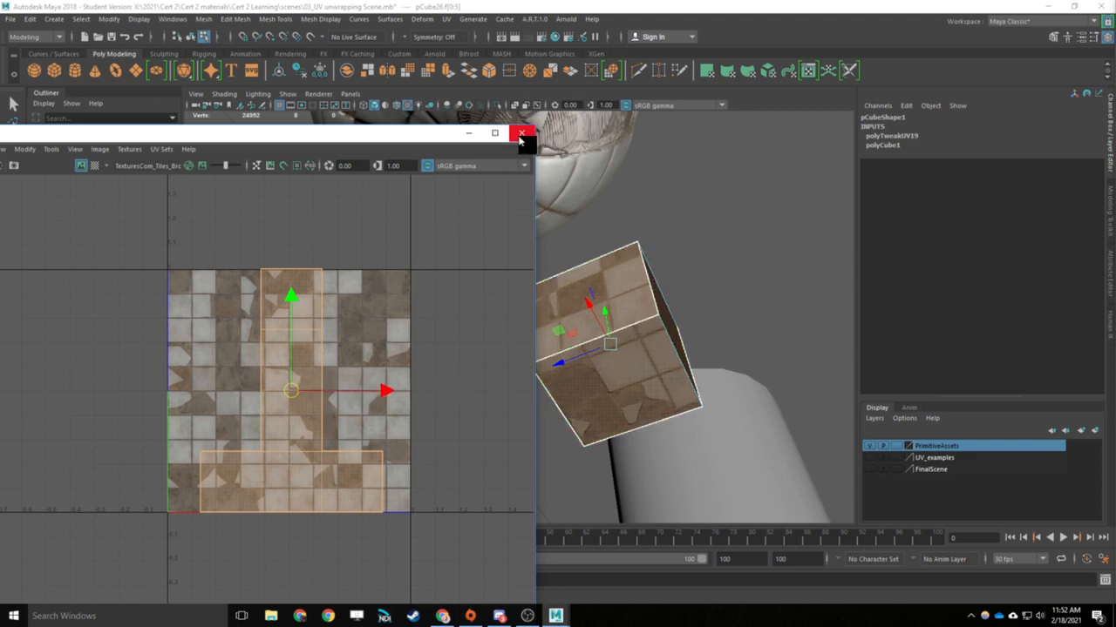
click(521, 135)
- Assign the existing BrokenTiles_mat material to the whole cylinder, including its cap
alt+drag(610, 331, 552, 224)
alt+right_drag(552, 224, 462, 284)
alt+drag(462, 284, 351, 317)
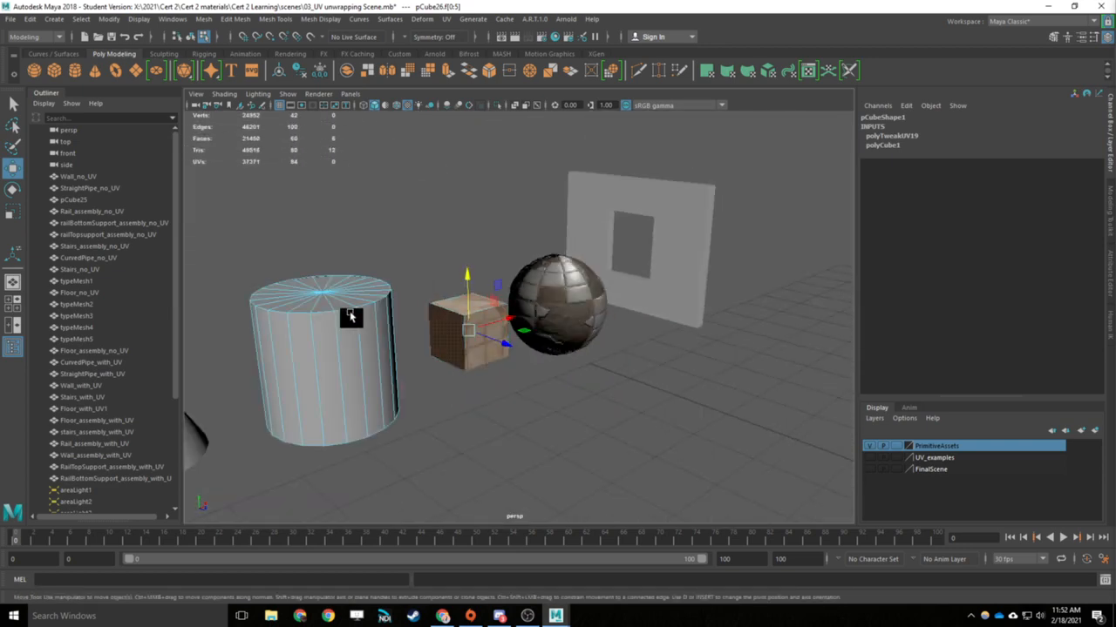
right_drag(347, 295, 443, 577)
click(317, 386)
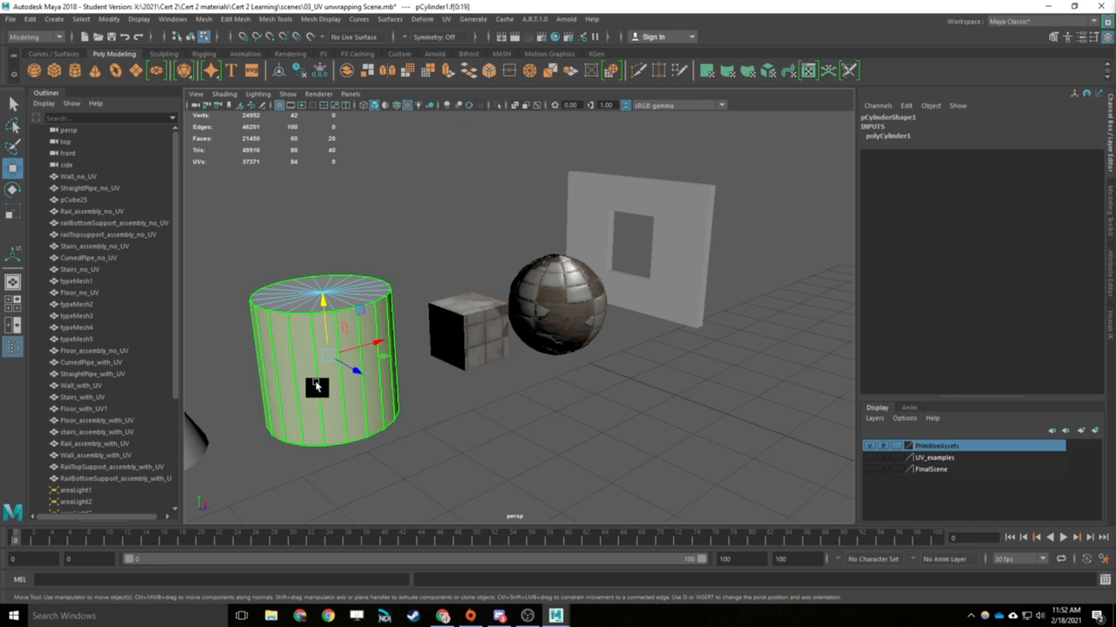
right_drag(316, 386, 373, 280)
right_drag(347, 364, 443, 577)
click(452, 399)
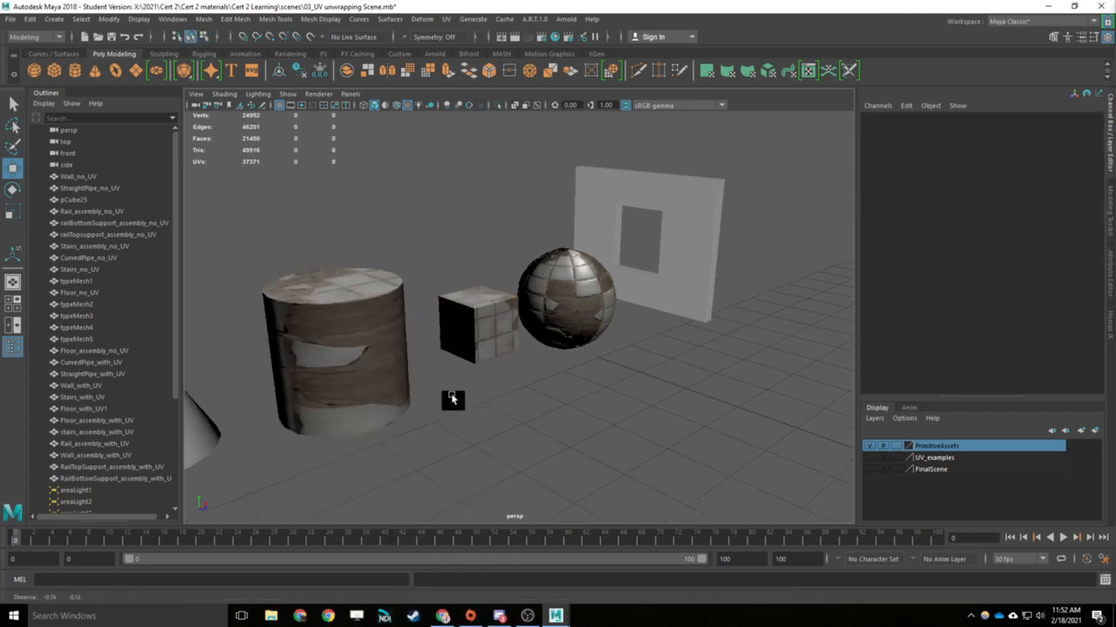
- Assign the existing BrokenTiles_mat material to the cone next to the cylinder
alt+middle_drag(451, 399, 521, 337)
scroll(468, 281, up, 5)
alt+drag(453, 318, 543, 304)
click(489, 322)
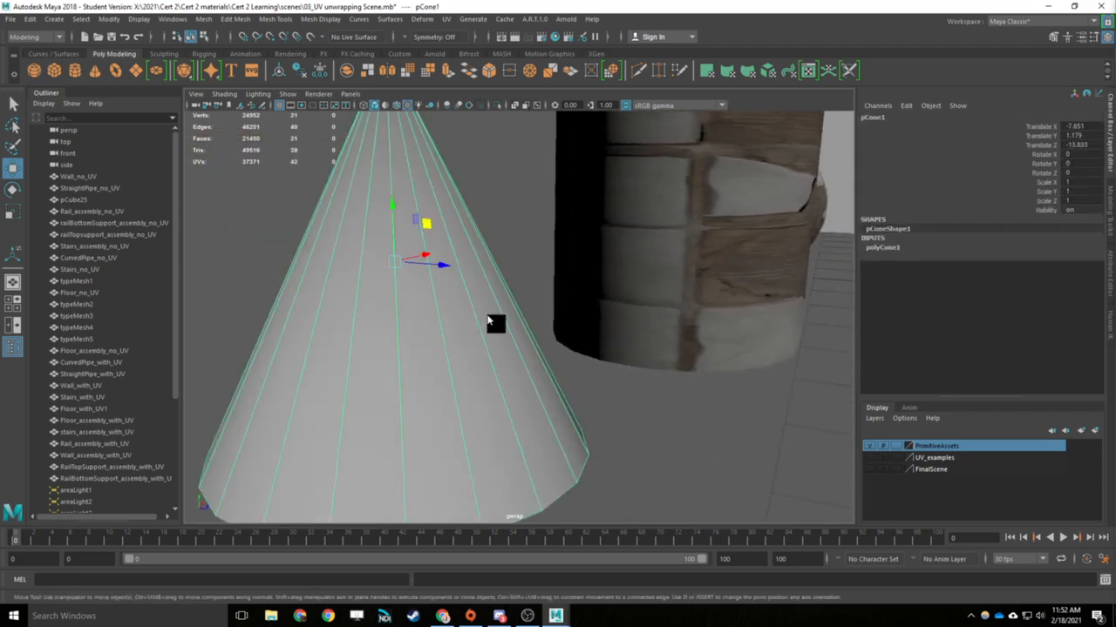
right_drag(488, 323, 579, 569)
click(709, 366)
- Assign the existing BrokenTiles_mat material to the wall with the window opening behind the sphere
alt+drag(709, 366, 648, 358)
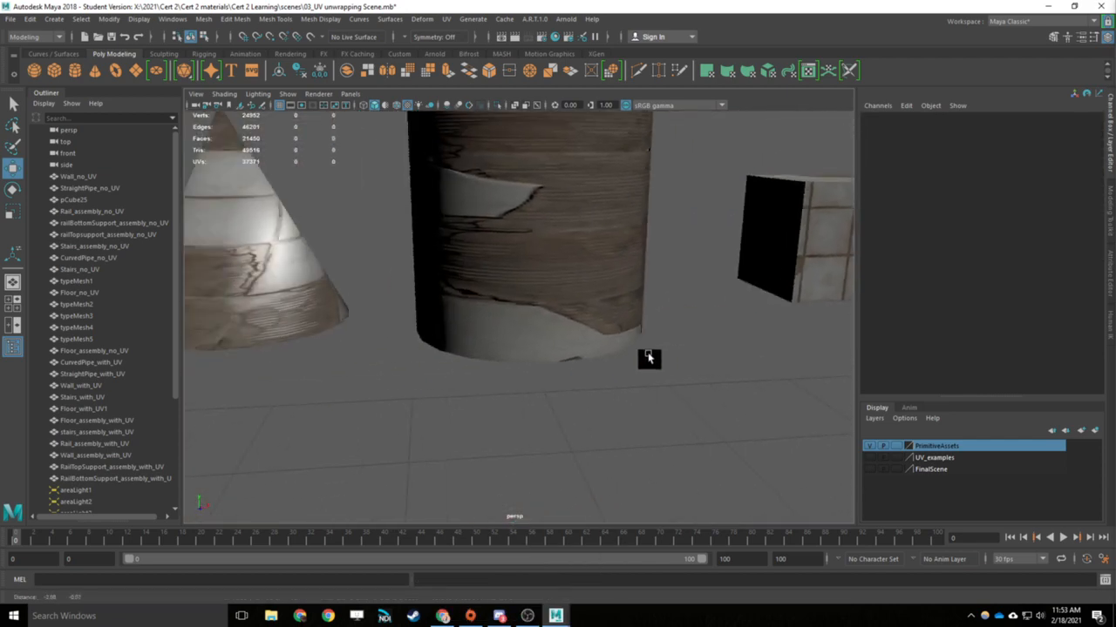
scroll(652, 357, down, 5)
alt+middle_drag(694, 351, 615, 363)
alt+drag(615, 364, 523, 336)
scroll(520, 329, up, 5)
click(492, 265)
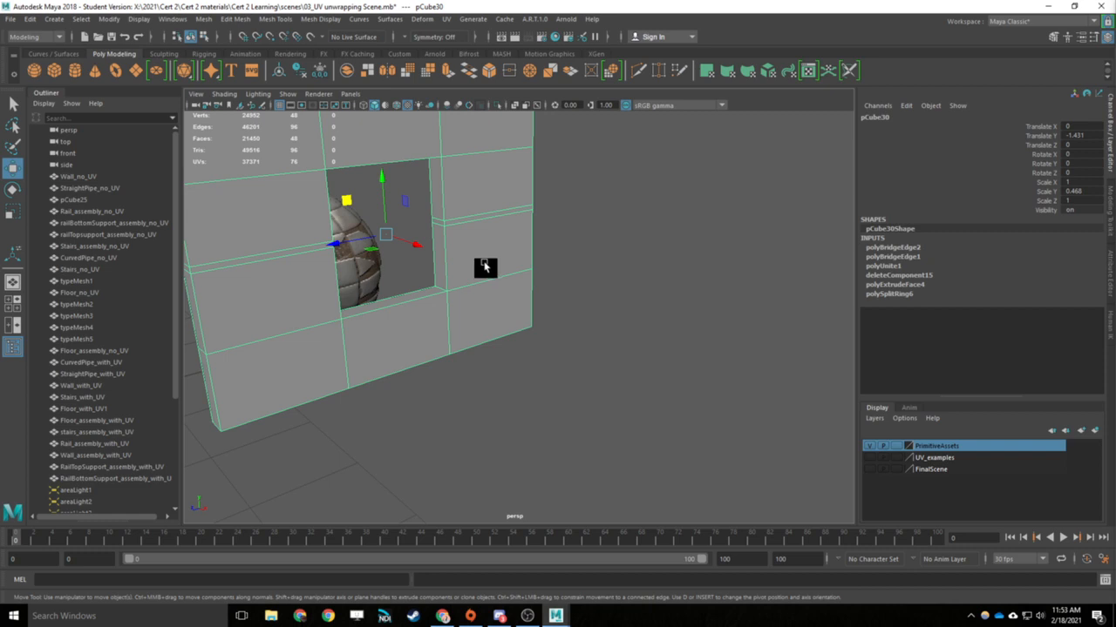
mouse_move(487, 265)
alt+mouse_down()
mouse_move(506, 301)
mouse_move(496, 276)
alt+mouse_up()
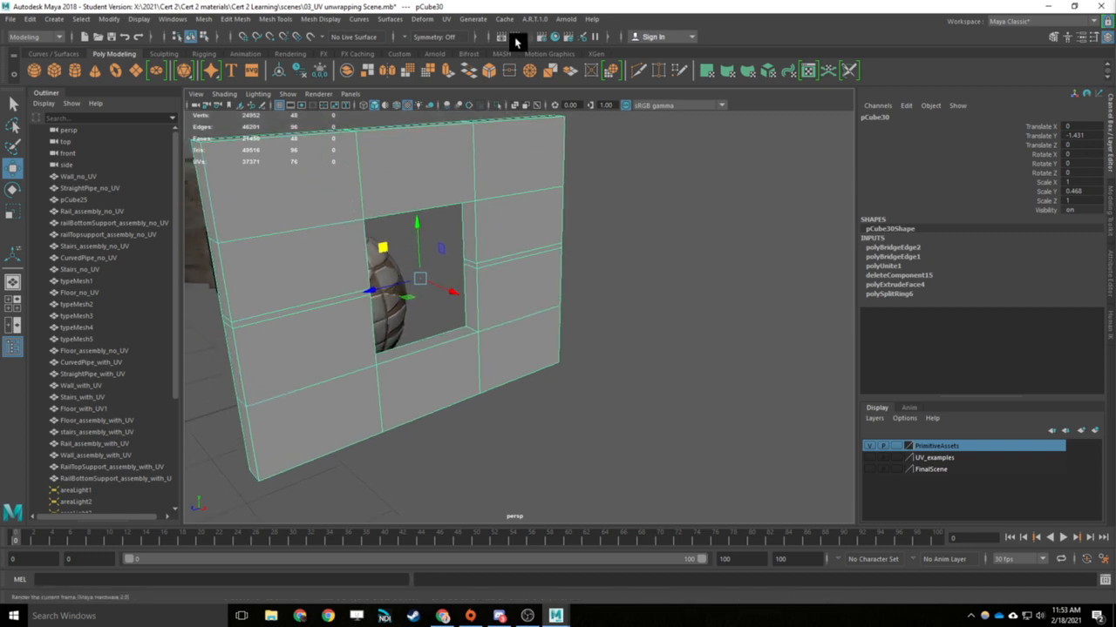
right_drag(497, 231, 582, 567)
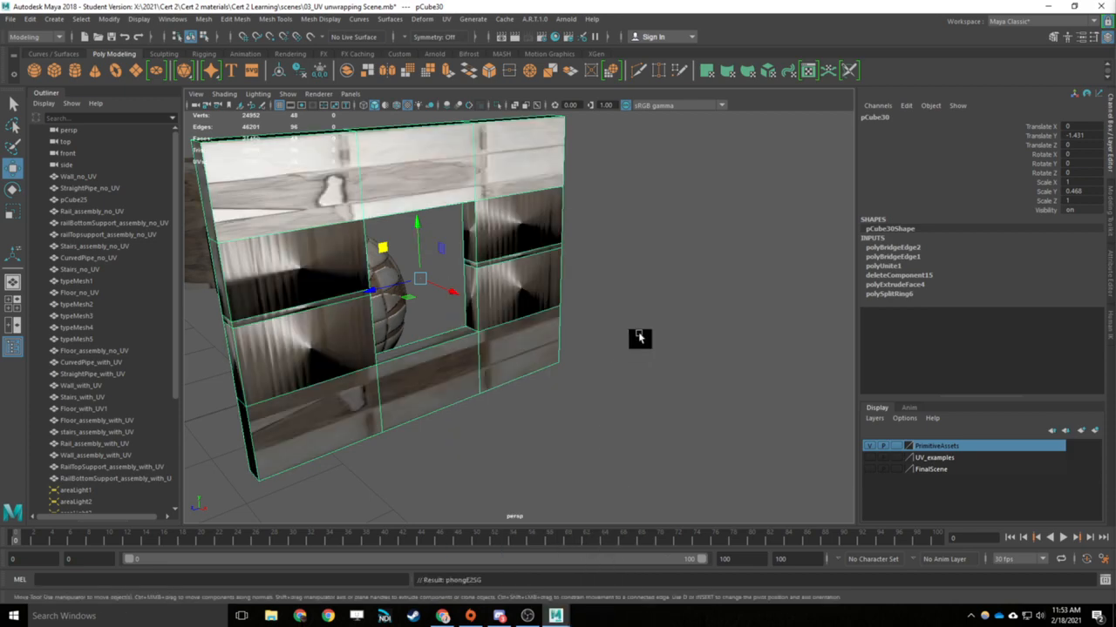
click(610, 331)
- Place the UV Editor beside the viewport and compare the window wall's selected UV shell with its texture on the model
mouse_move(536, 319)
alt+mouse_down()
mouse_move(707, 311)
mouse_move(650, 368)
mouse_move(510, 368)
mouse_move(524, 303)
alt+mouse_up()
click(525, 303)
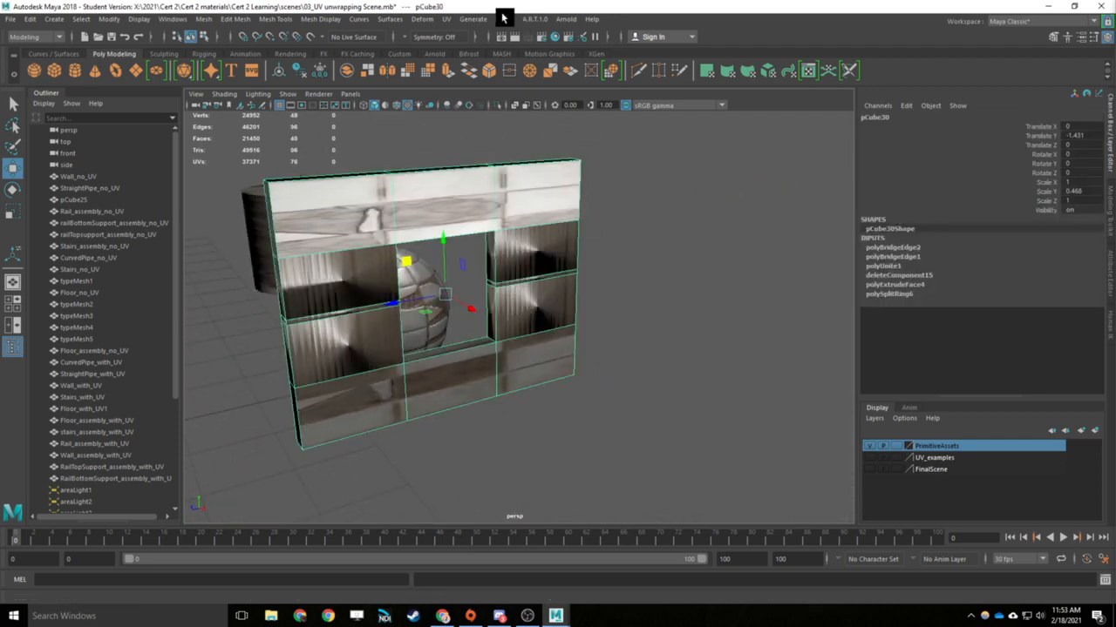
click(446, 22)
click(471, 39)
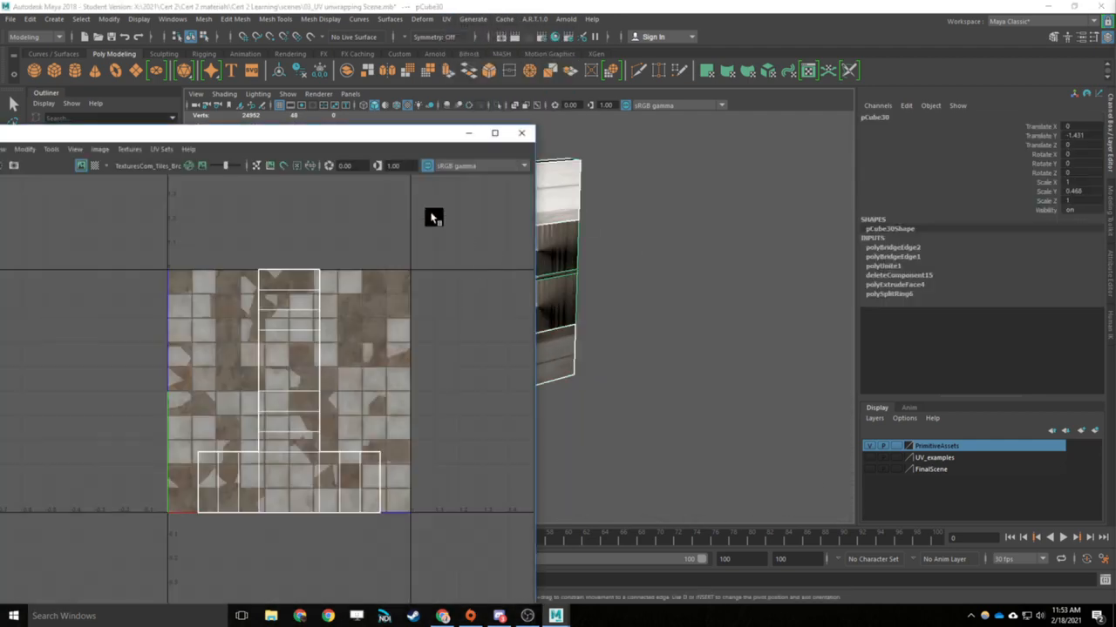
drag(377, 139, 924, 47)
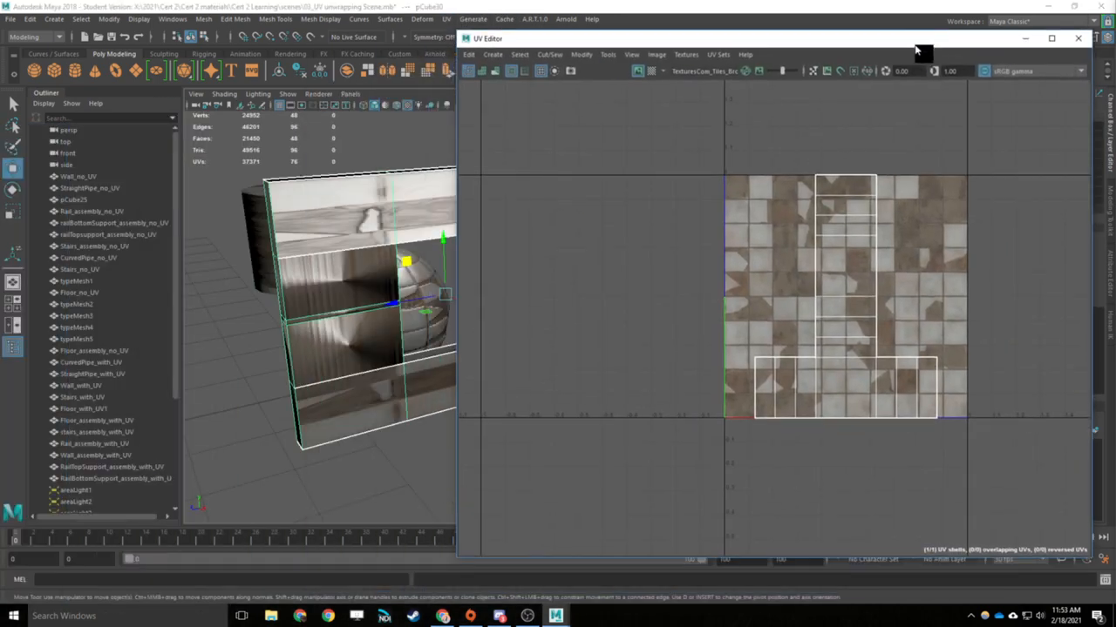
click(834, 288)
alt+drag(440, 353, 340, 357)
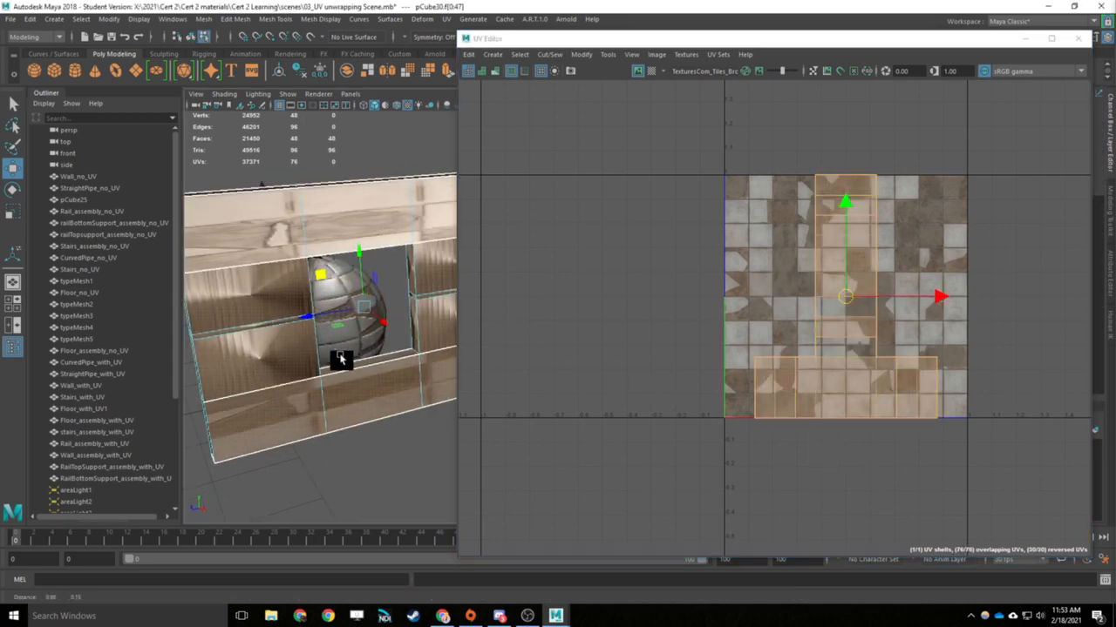
- Close the UV Editor and review the UV projection methods available for the wall with the window opening
click(1078, 38)
alt+drag(404, 314, 486, 295)
alt+drag(543, 332, 610, 319)
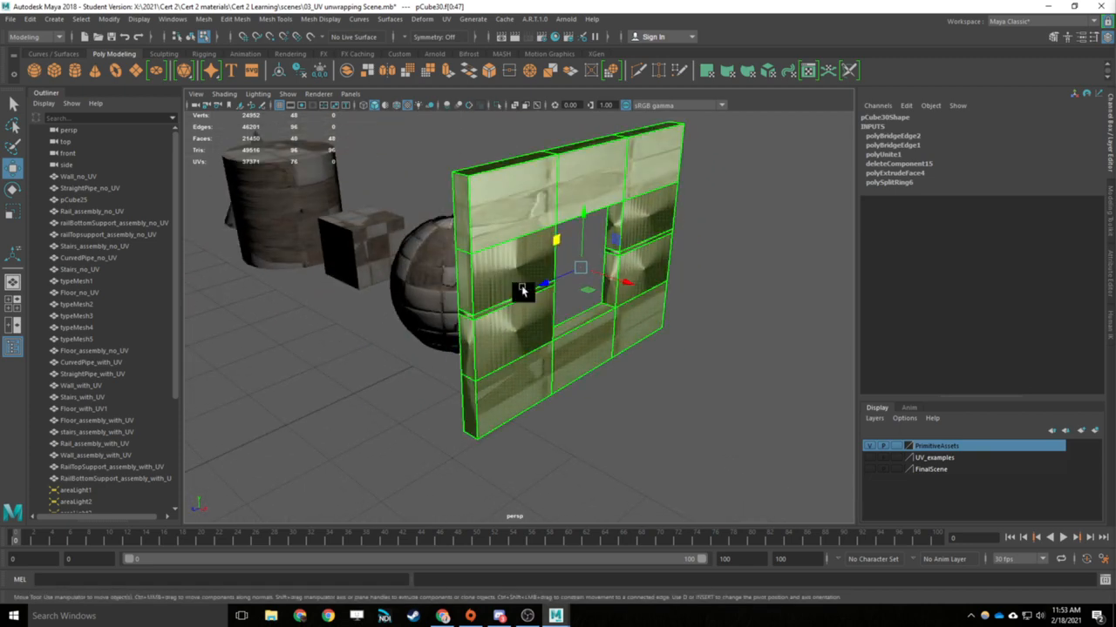
alt+middle_drag(410, 326, 433, 332)
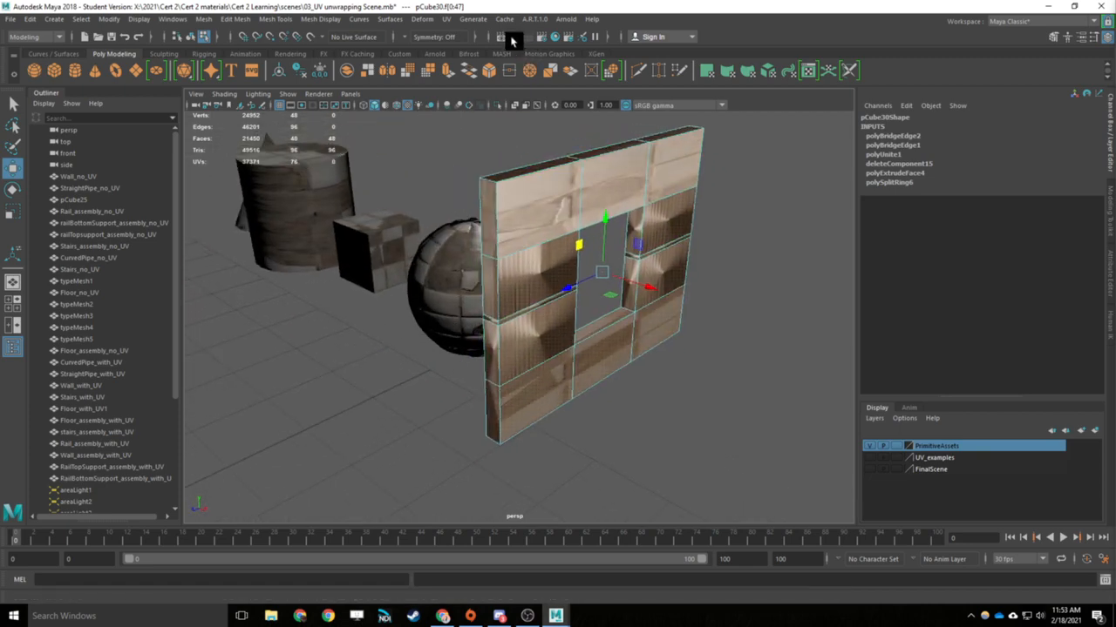
click(444, 22)
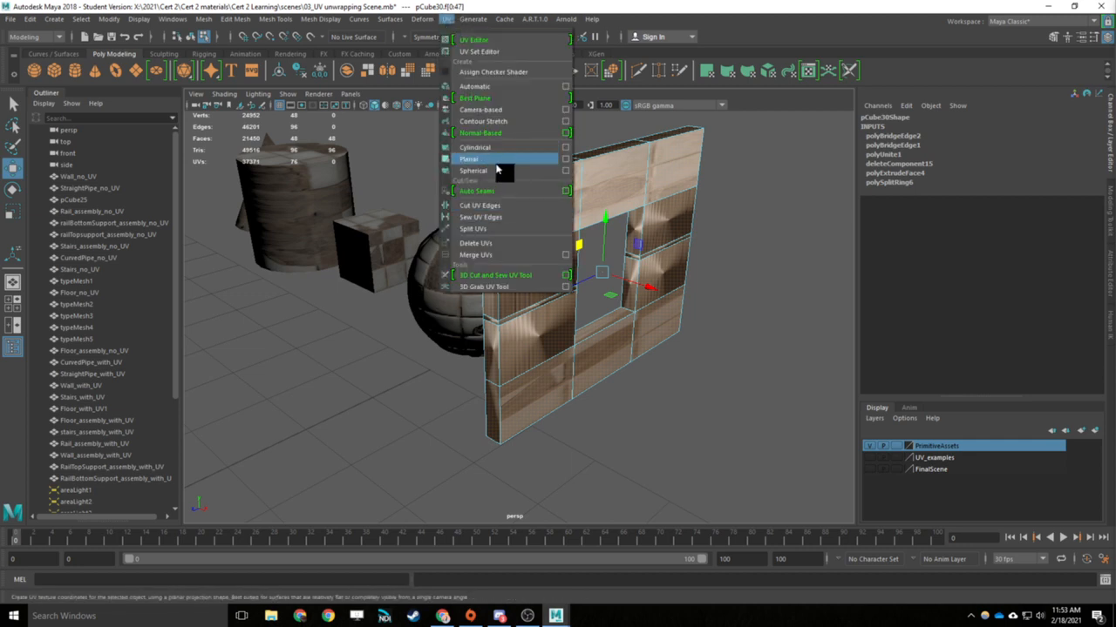
click(288, 343)
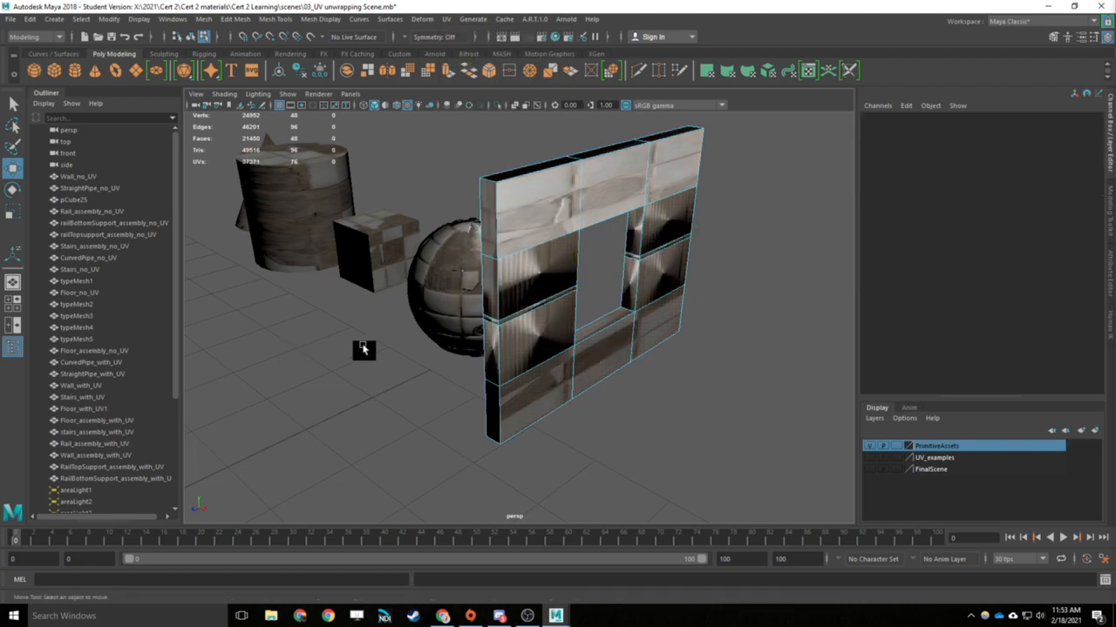
- Examine the floor labelled Planar UV Unwrapping and the stairs labelled Planar and Unfold
alt+middle_drag(362, 347, 447, 308)
scroll(434, 311, down, 5)
alt+middle_drag(394, 337, 505, 290)
scroll(460, 317, down, 5)
scroll(466, 296, up, 3)
alt+drag(465, 296, 491, 337)
scroll(480, 331, up, 1)
click(458, 279)
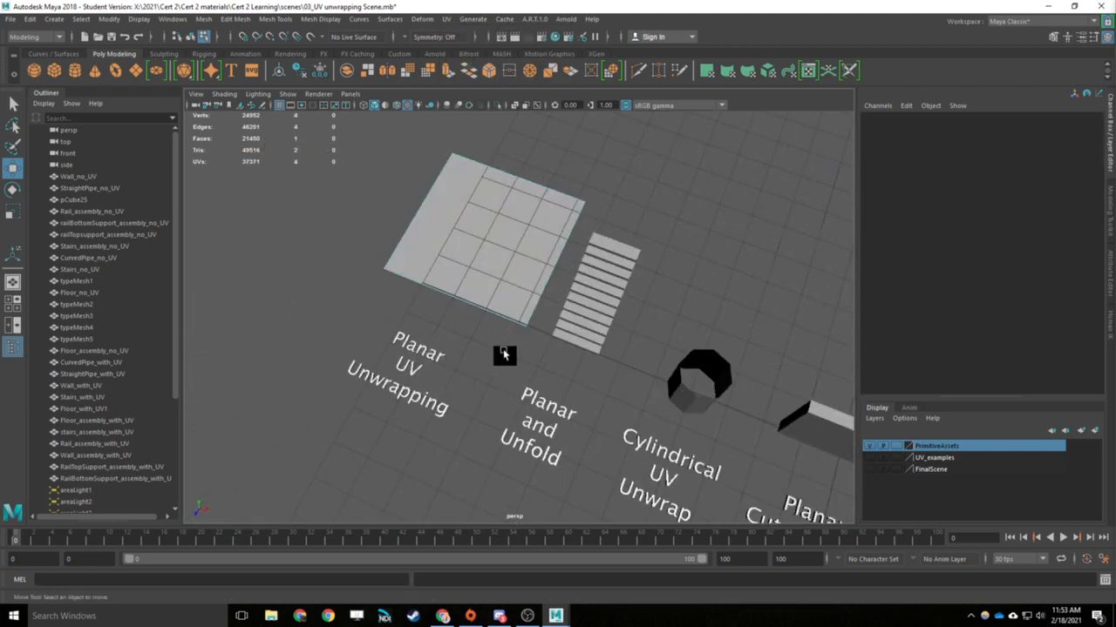
scroll(505, 355, up, 3)
alt+middle_drag(560, 390, 444, 303)
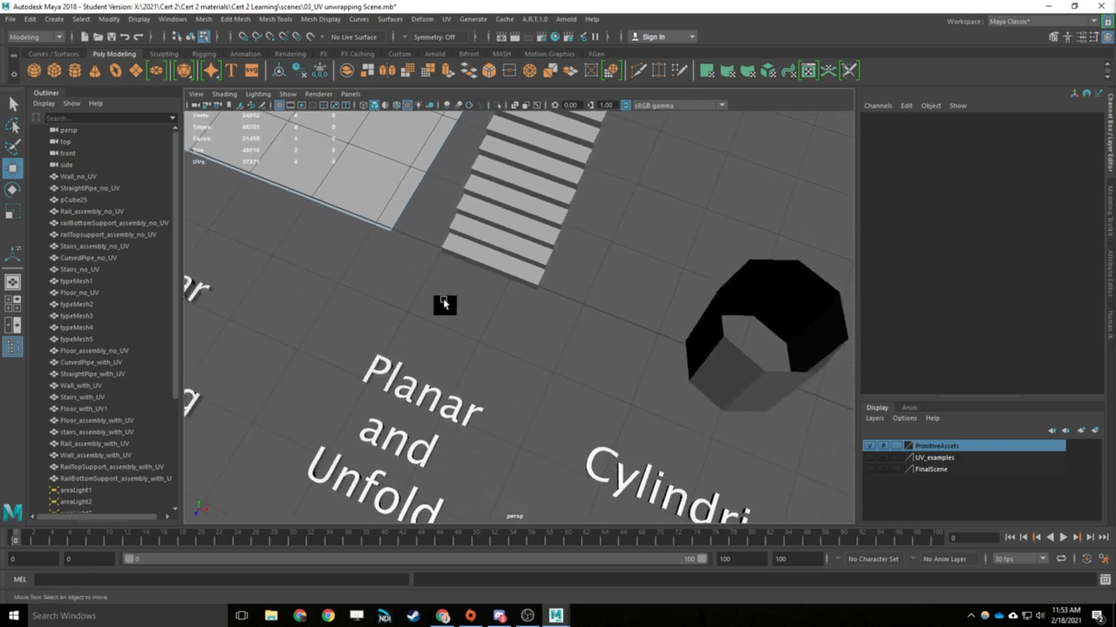
click(522, 240)
scroll(422, 435, down, 3)
alt+drag(578, 298, 572, 261)
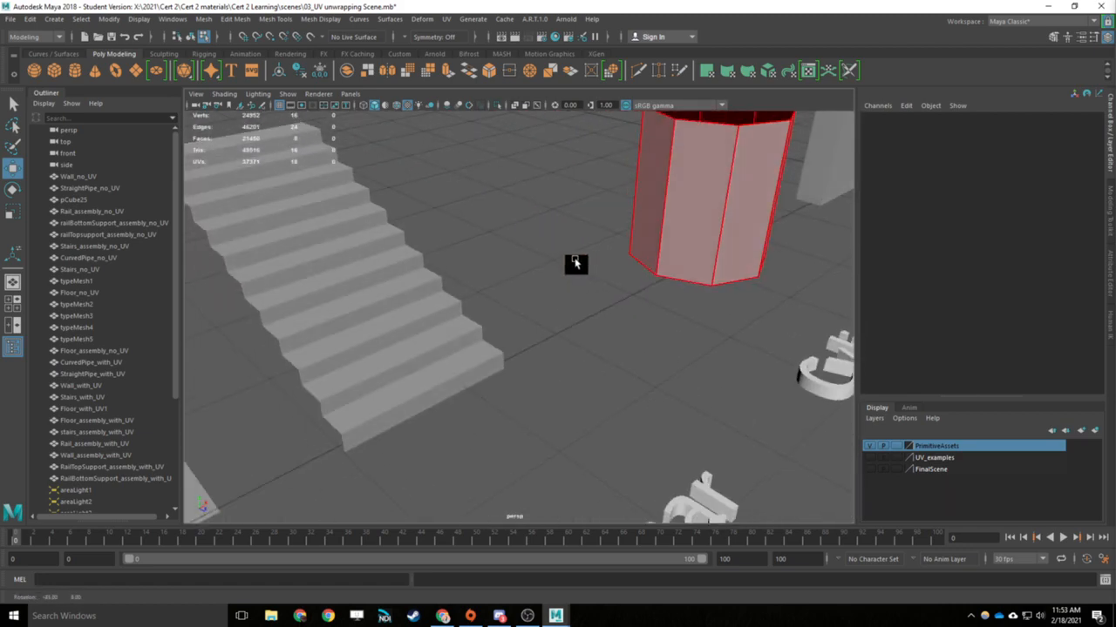
- Select the straight pipe's faces and examine it with the Planar Cut and Sew wall and the Planar Mark Seams Unfold curved pipe
double_click(729, 155)
alt+drag(729, 154, 533, 235)
click(534, 236)
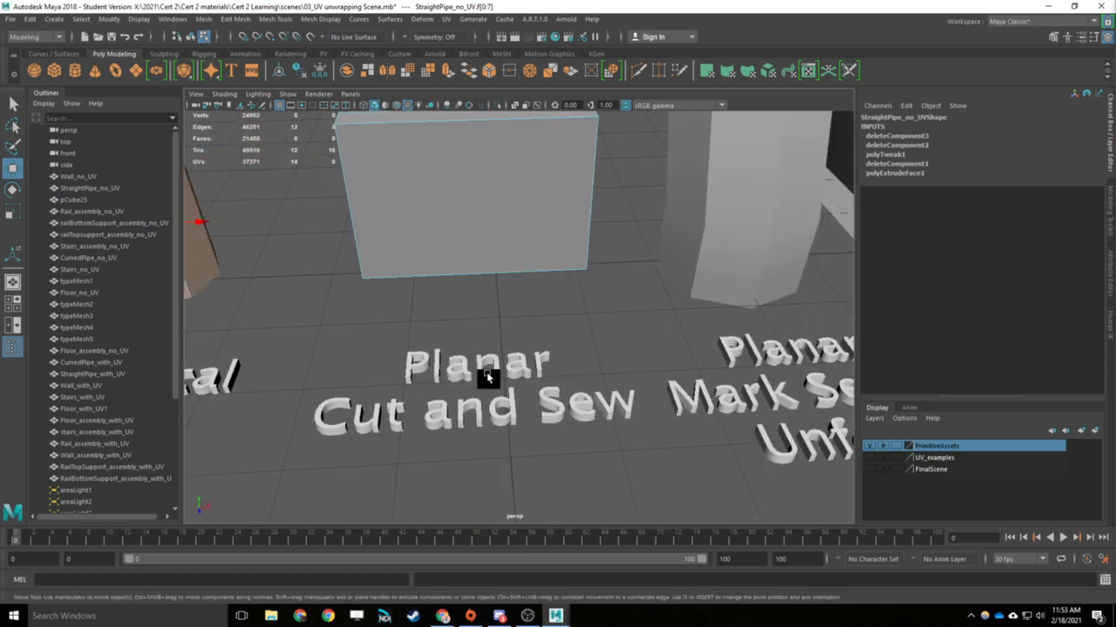
mouse_move(478, 353)
alt+mouse_down()
mouse_move(642, 281)
mouse_move(497, 349)
alt+mouse_up()
click(498, 348)
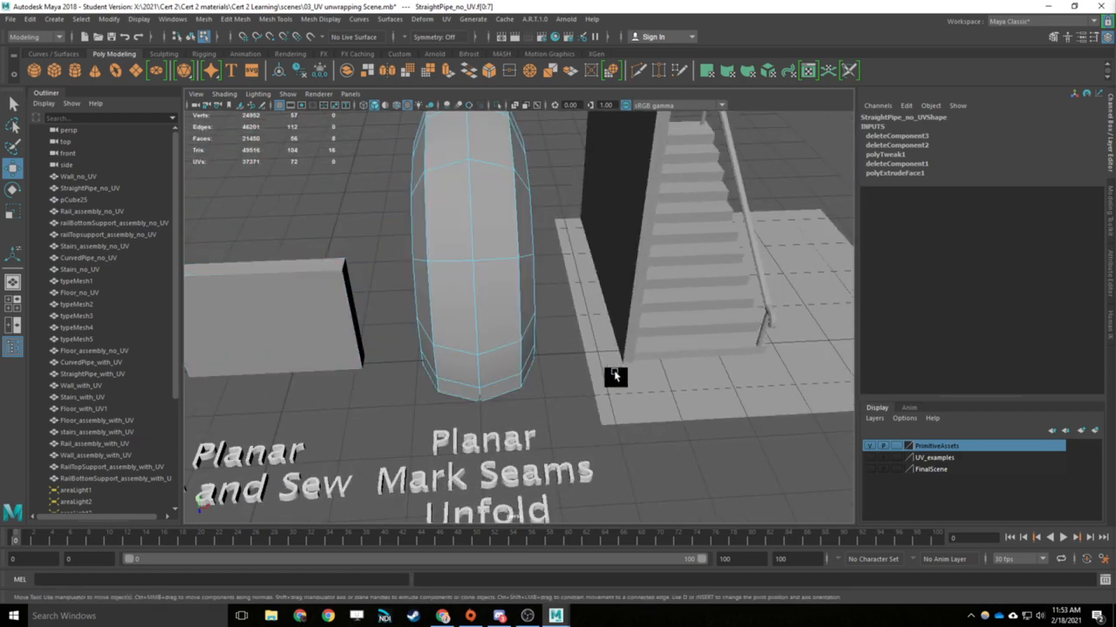
alt+drag(612, 378, 477, 369)
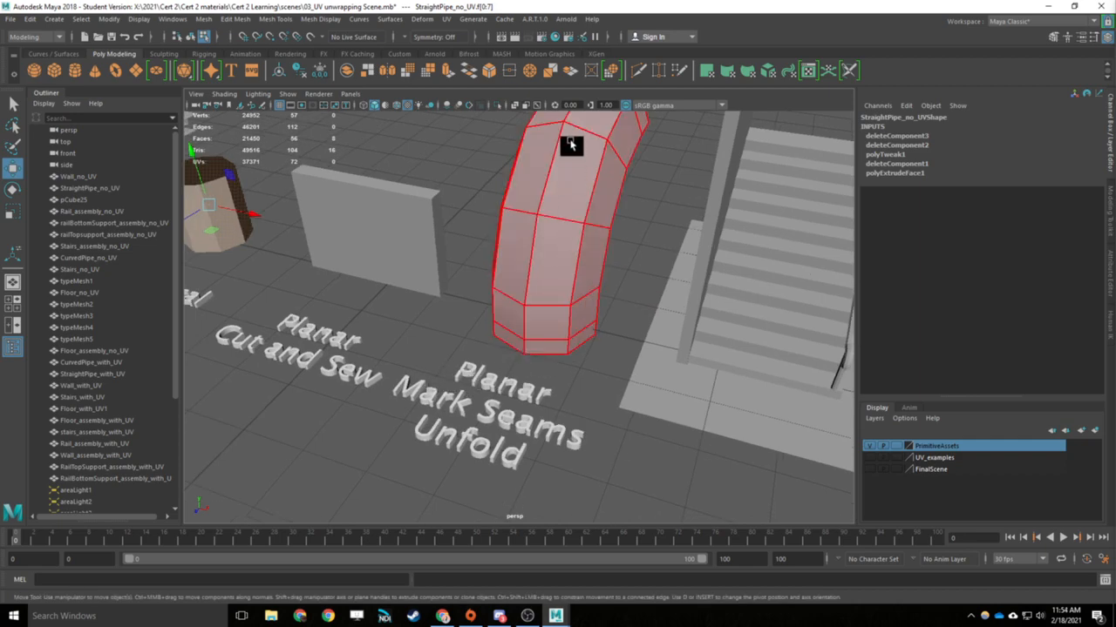
alt+drag(570, 145, 483, 159)
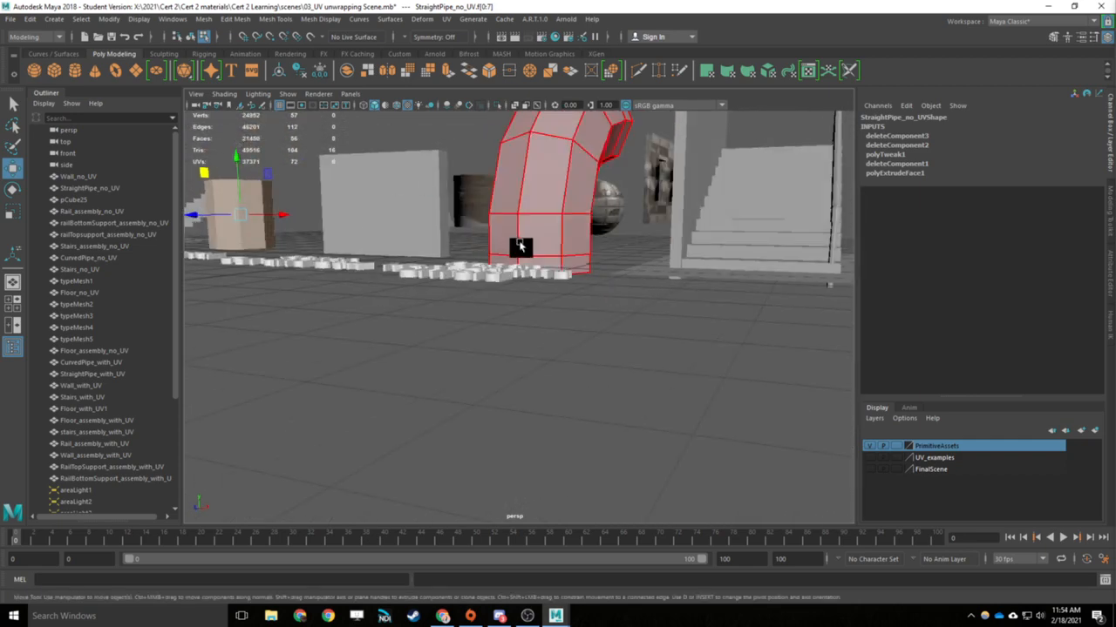
alt+drag(515, 242, 621, 120)
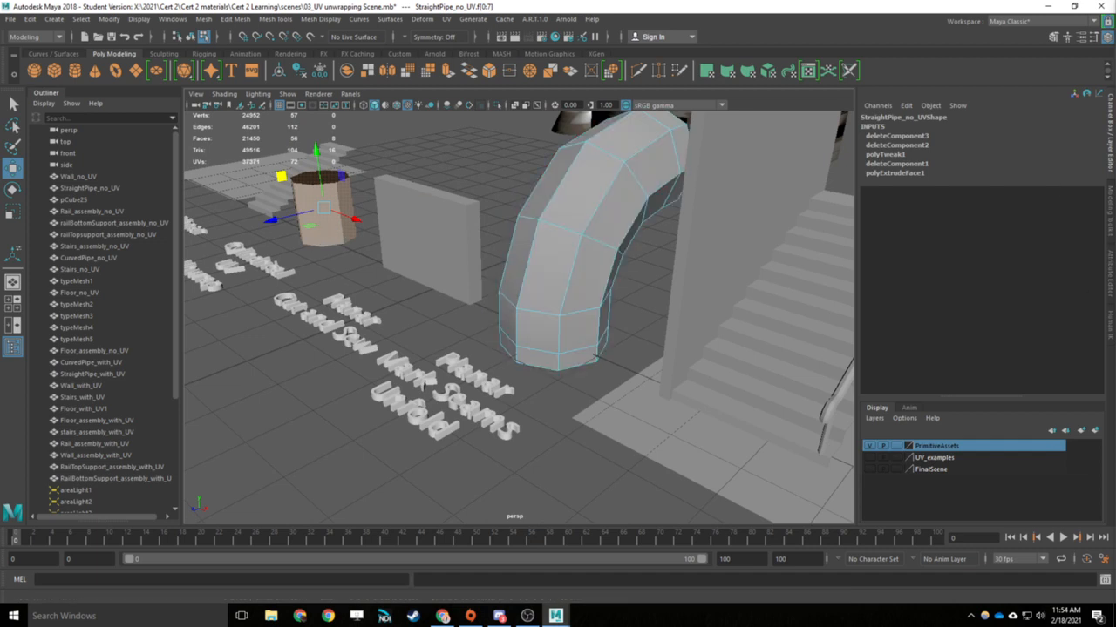
alt+drag(704, 314, 608, 277)
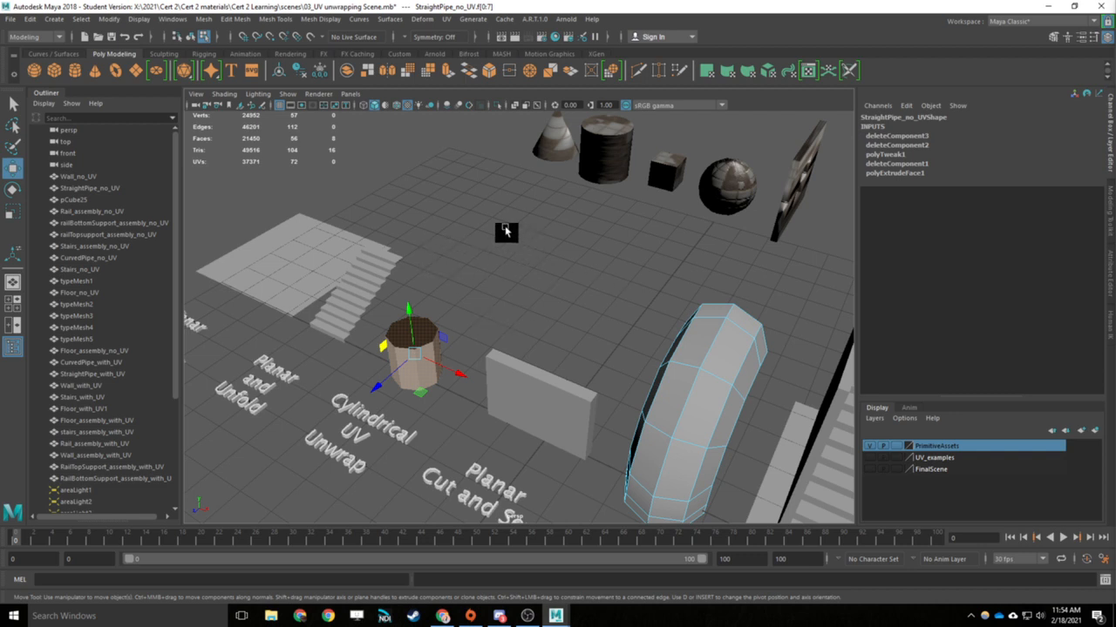
- Clear the straight pipe's face selection and return to object selection mode with the Planar UV Unwrapping floor in view
click(279, 273)
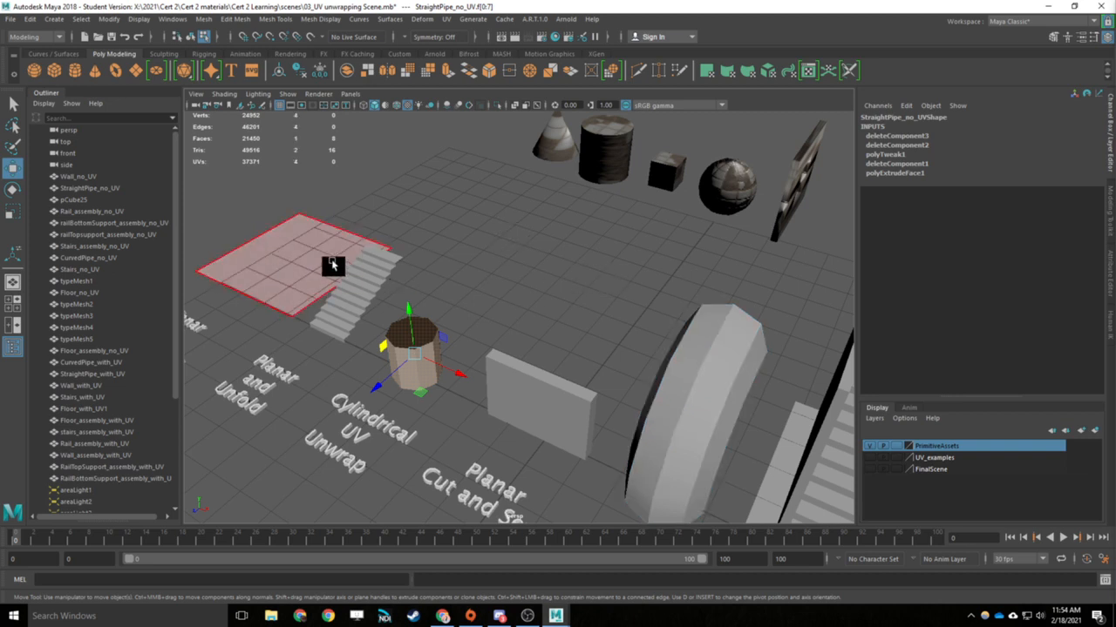
alt+middle_drag(429, 306, 628, 332)
click(650, 300)
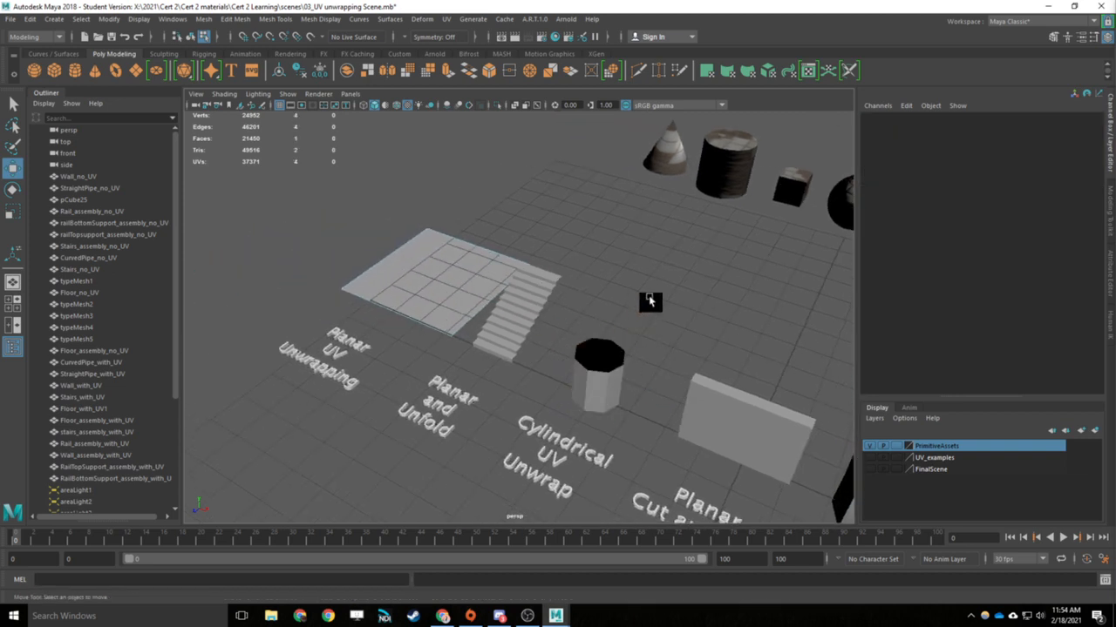
right_drag(488, 294, 538, 275)
click(302, 139)
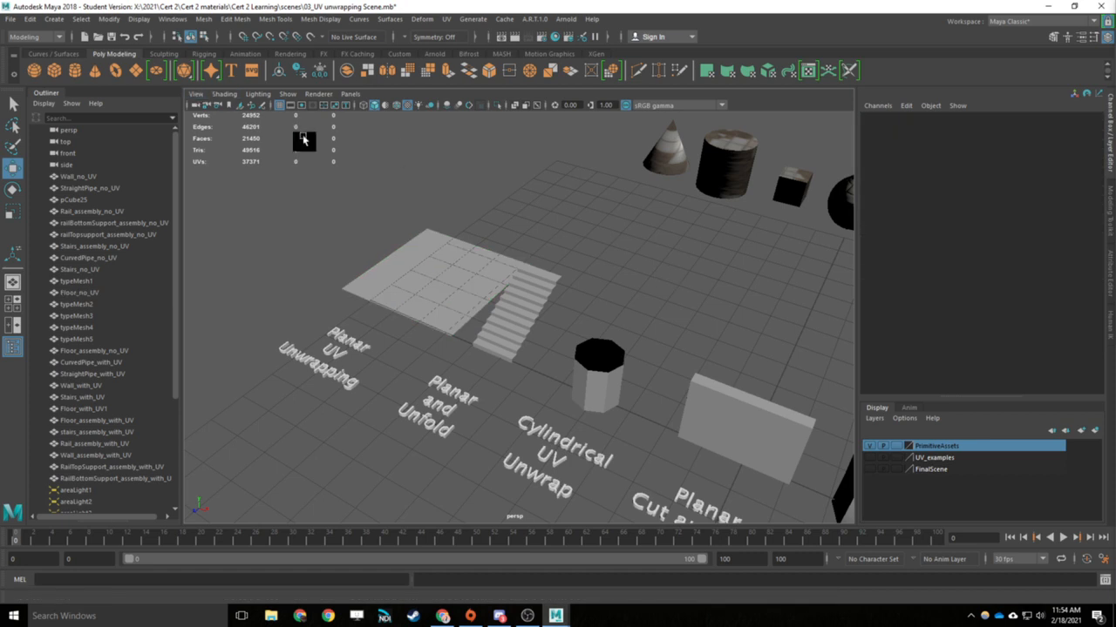